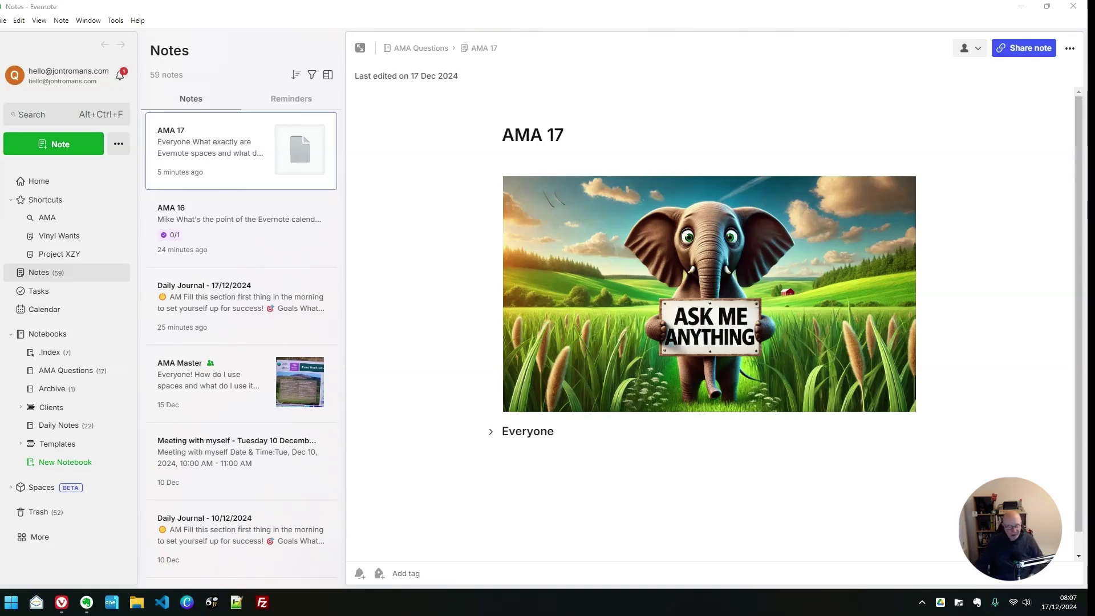
Expand the Everyone and What to use them for headings in AMA 17 to show the four space ideas
{"action": "left_click", "coordinate": [490, 431]}
{"action": "scroll", "coordinate": [635, 427], "scroll_direction": "down", "scroll_amount": 1}
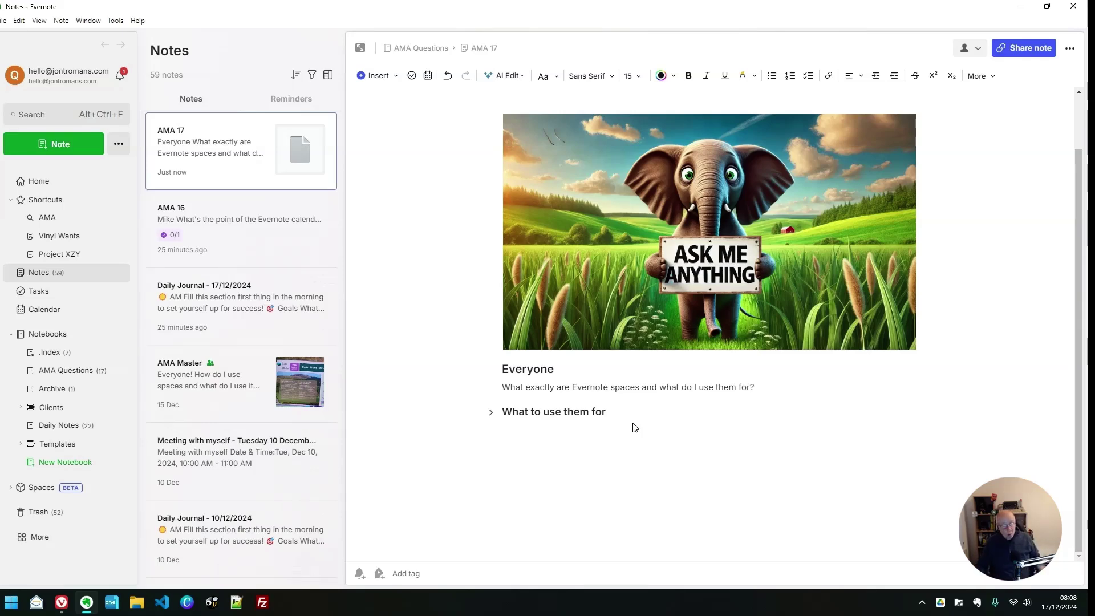
{"action": "left_click", "coordinate": [491, 412]}
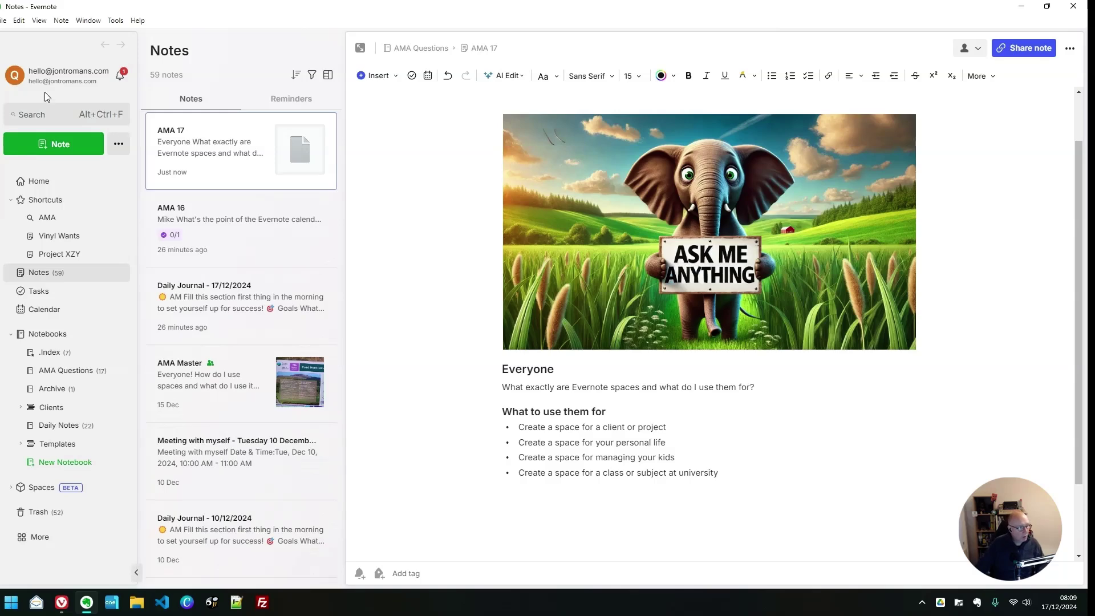
Switch to the other signed-in account to show its Taming the Trunk space
{"action": "left_click", "coordinate": [65, 80]}
{"action": "left_click", "coordinate": [47, 164]}
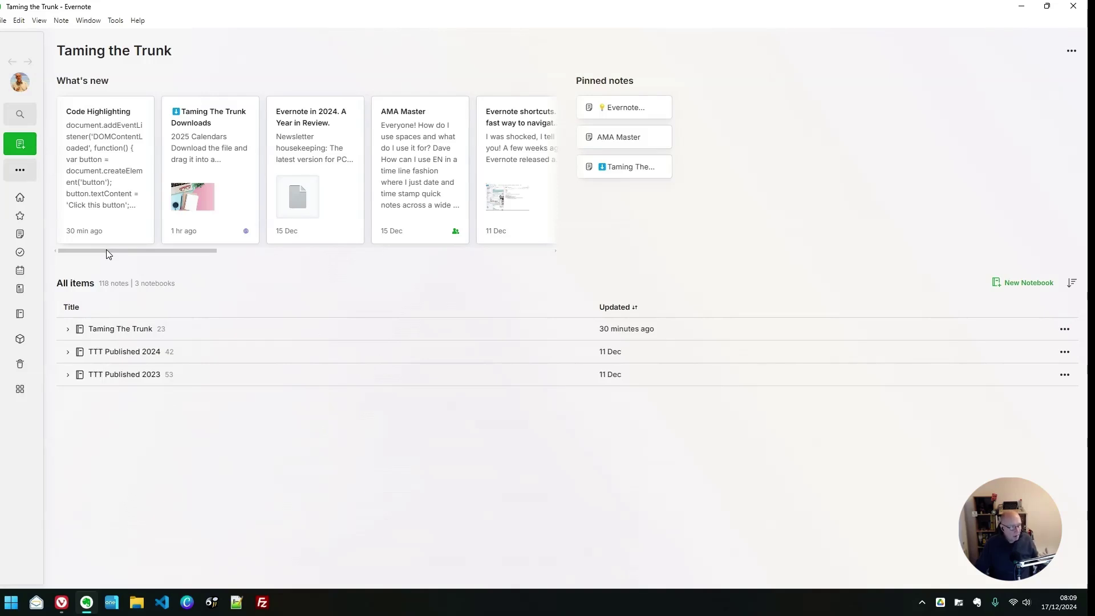
{"action": "left_click_drag", "start_coordinate": [106, 249], "coordinate": [88, 254]}
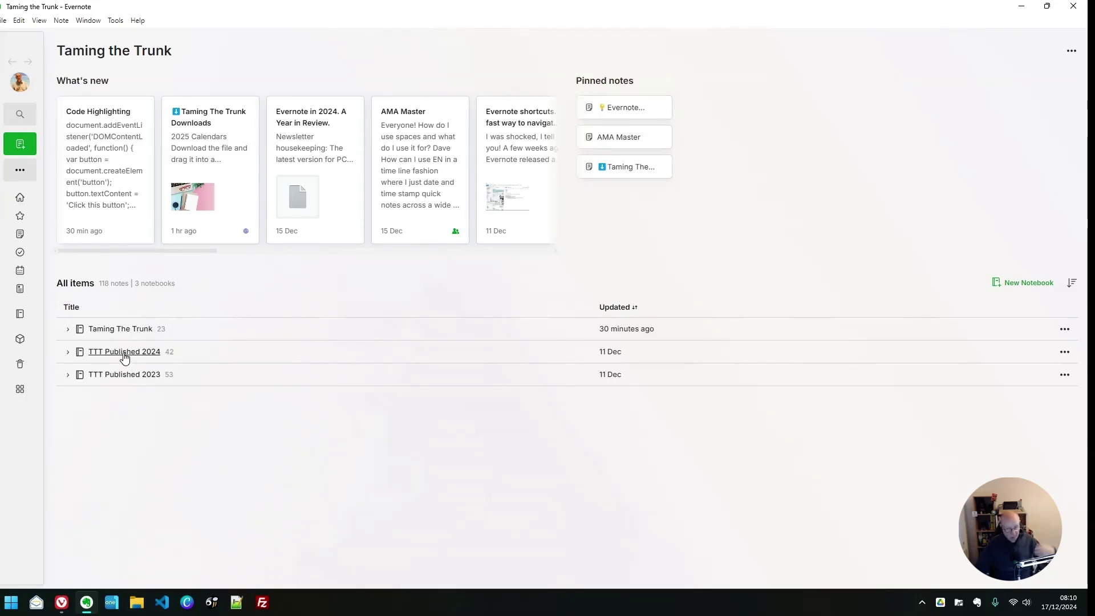
Drag the Code Highlighting note from Taming The Trunk into the TTT Published 2024 notebook
{"action": "left_click", "coordinate": [67, 329]}
{"action": "scroll", "coordinate": [252, 342], "scroll_direction": "down", "scroll_amount": 1}
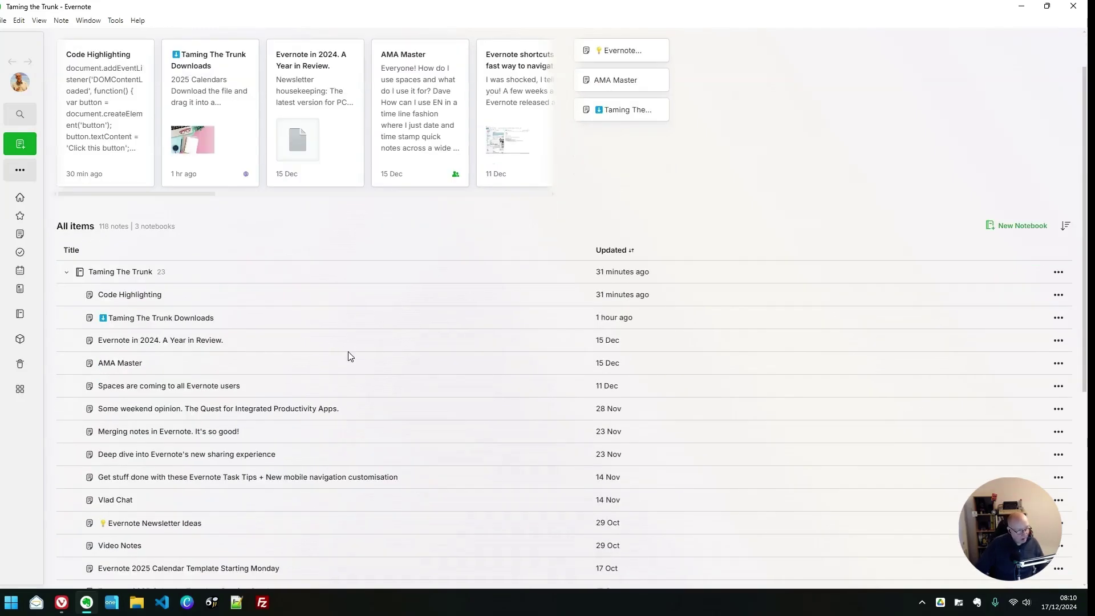
{"action": "scroll", "coordinate": [349, 353], "scroll_direction": "down", "scroll_amount": 2}
{"action": "scroll", "coordinate": [349, 348], "scroll_direction": "up", "scroll_amount": 2}
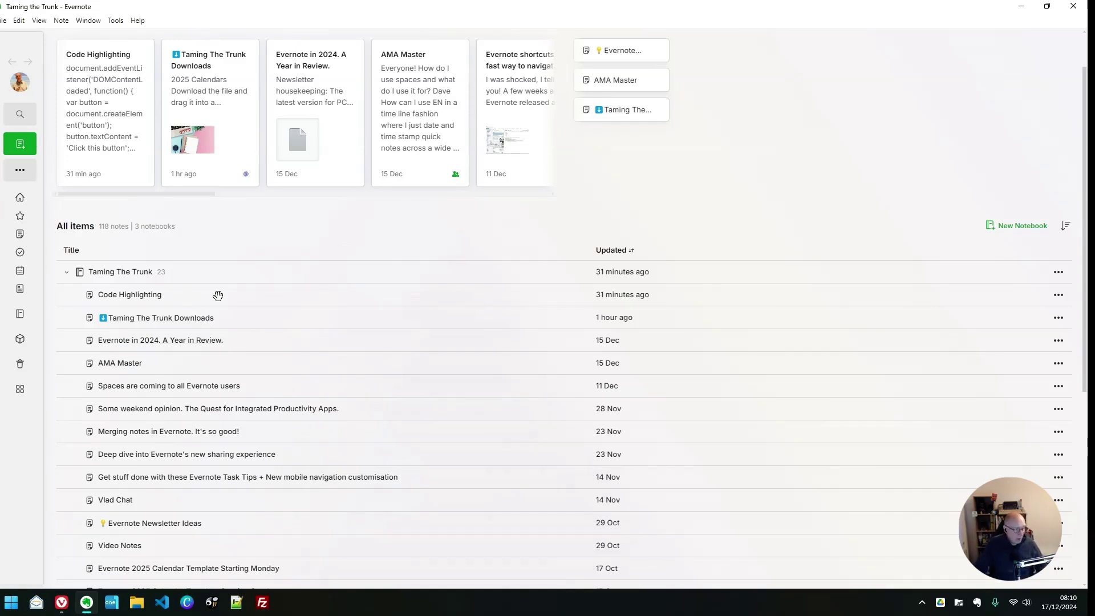
{"action": "left_click_drag", "start_coordinate": [139, 298], "coordinate": [444, 560]}
{"action": "left_click", "coordinate": [67, 273]}
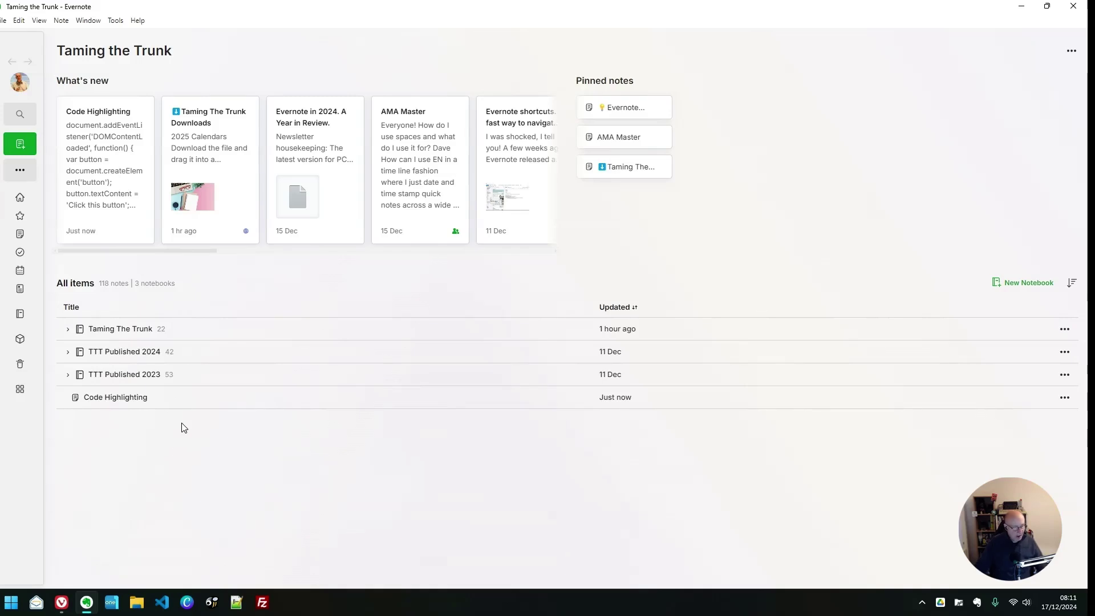
{"action": "left_click_drag", "start_coordinate": [146, 398], "coordinate": [163, 353]}
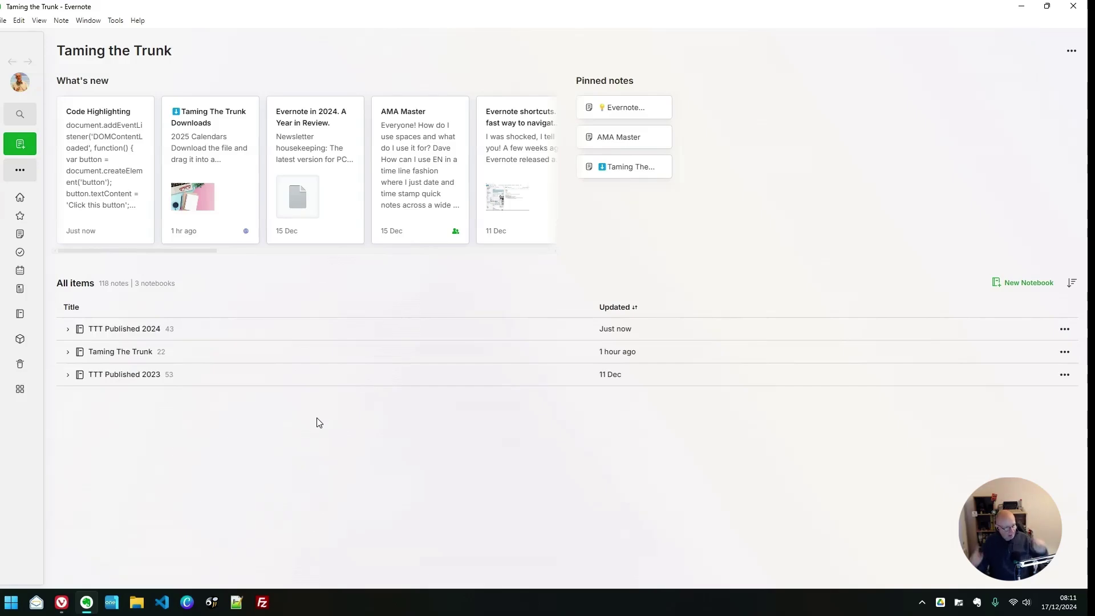
Switch back to the original account and dismiss the Stay up to date popup
{"action": "left_click", "coordinate": [20, 82]}
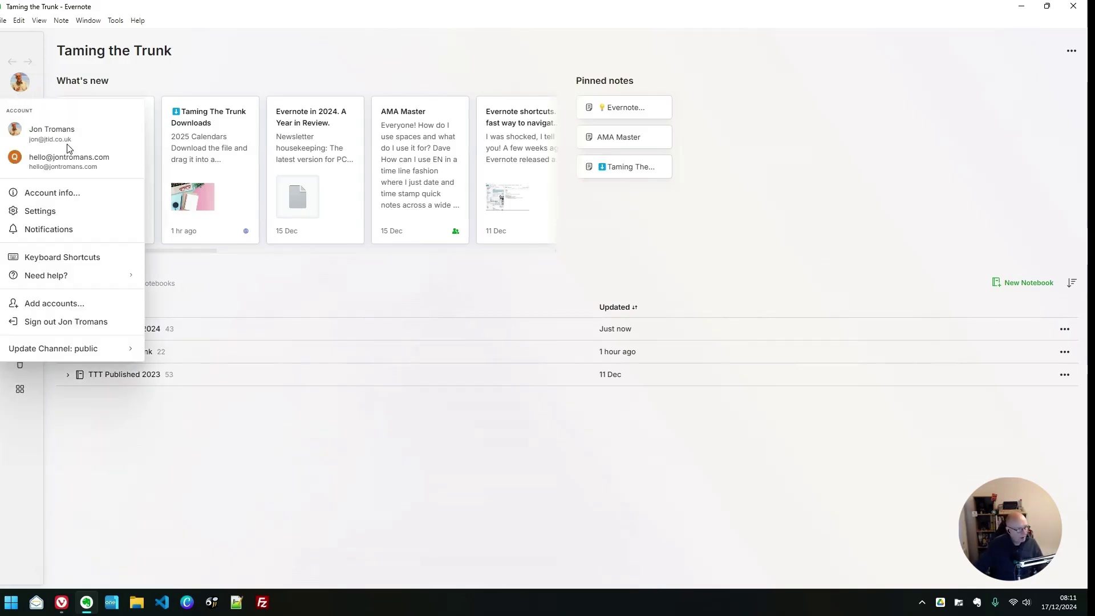
{"action": "left_click", "coordinate": [66, 163]}
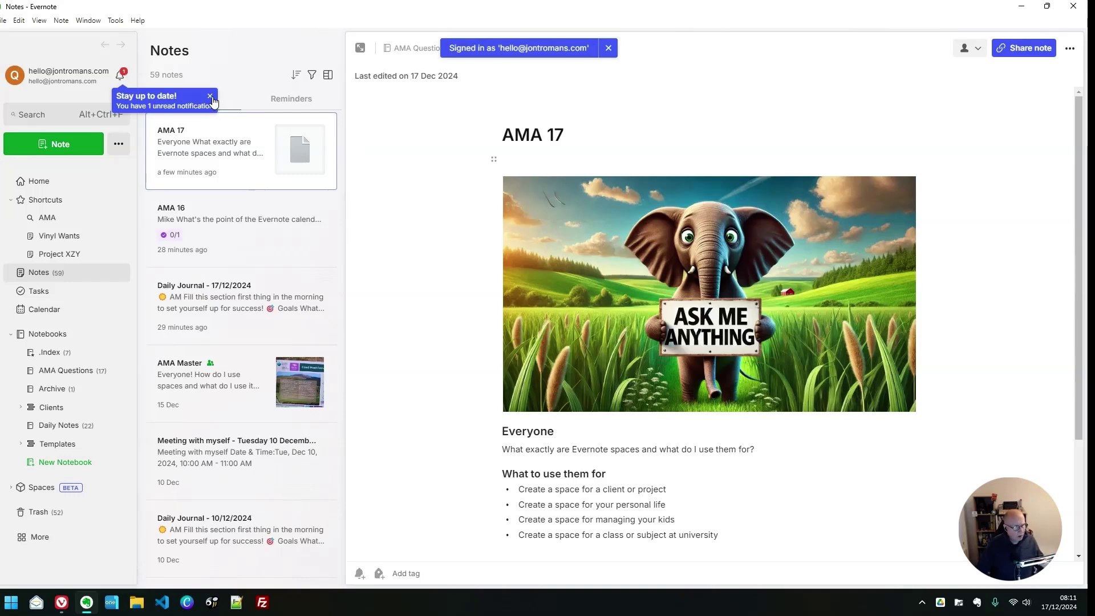
{"action": "left_click", "coordinate": [210, 96]}
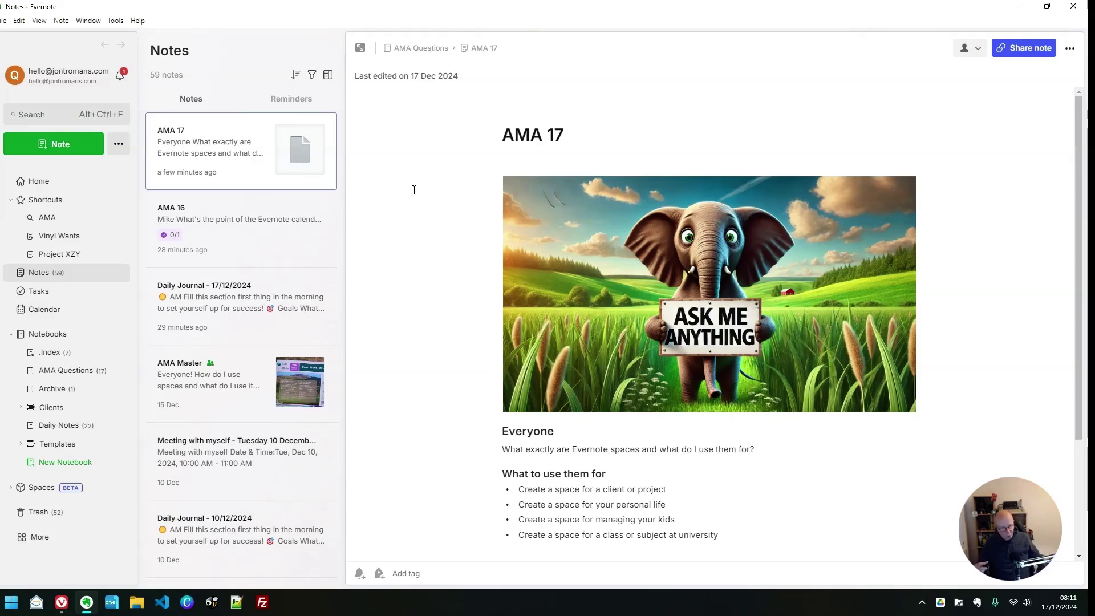
Add a new space called 'Training' from the Spaces section of the sidebar
{"action": "left_click", "coordinate": [38, 491]}
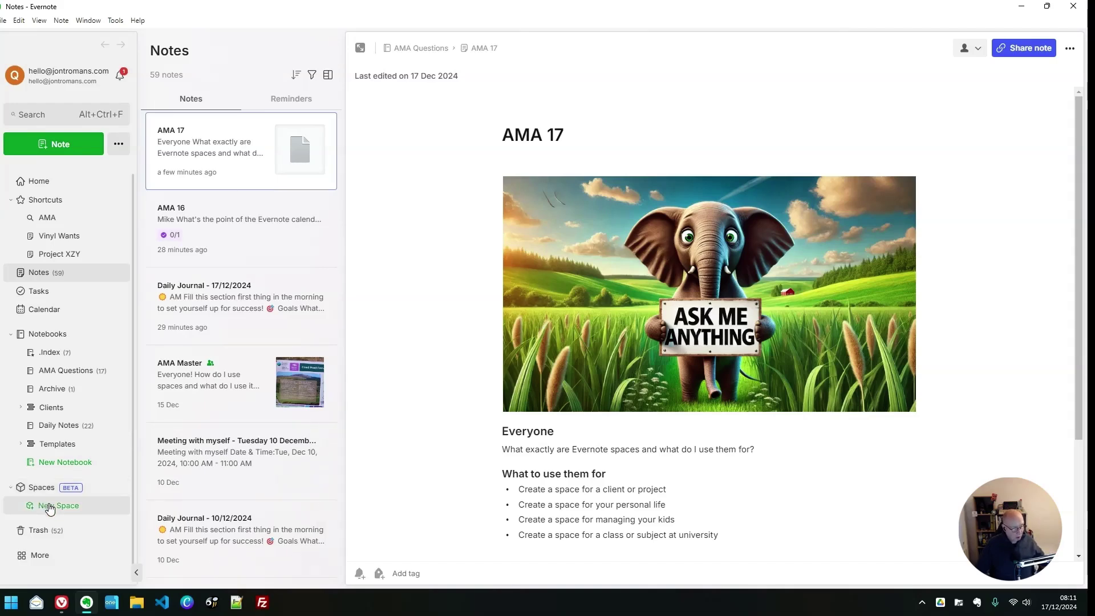
{"action": "left_click", "coordinate": [51, 506]}
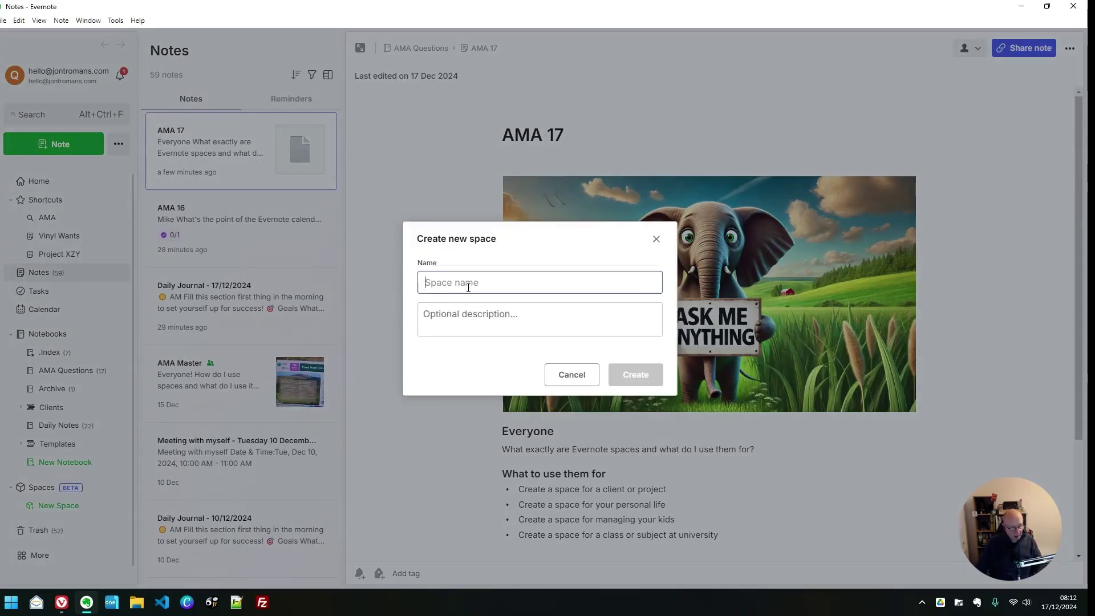
{"action": "type", "text": "Training"}
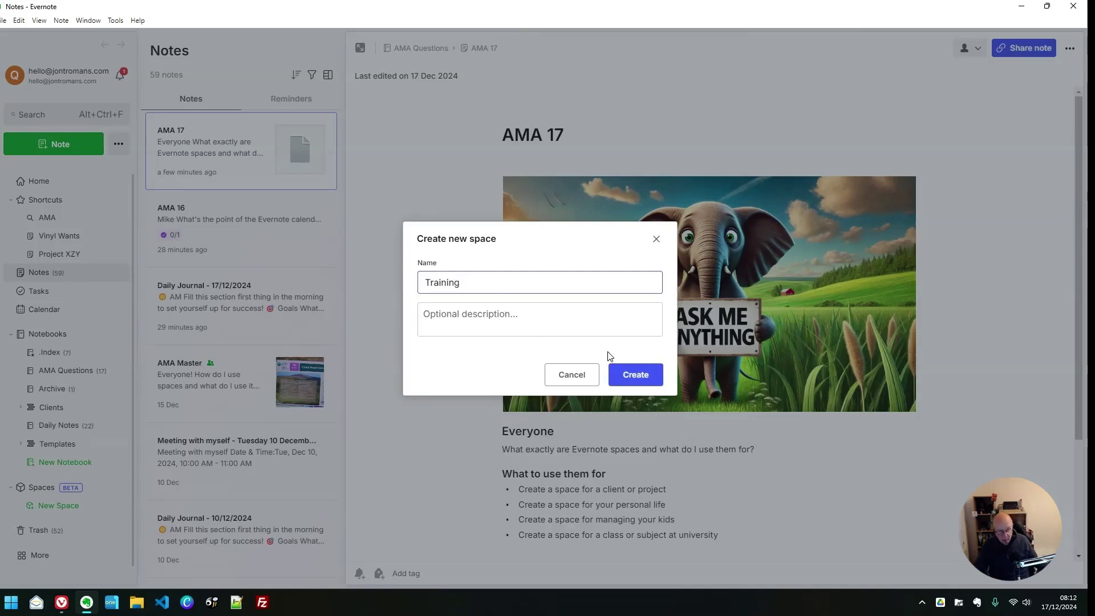
{"action": "left_click", "coordinate": [637, 374]}
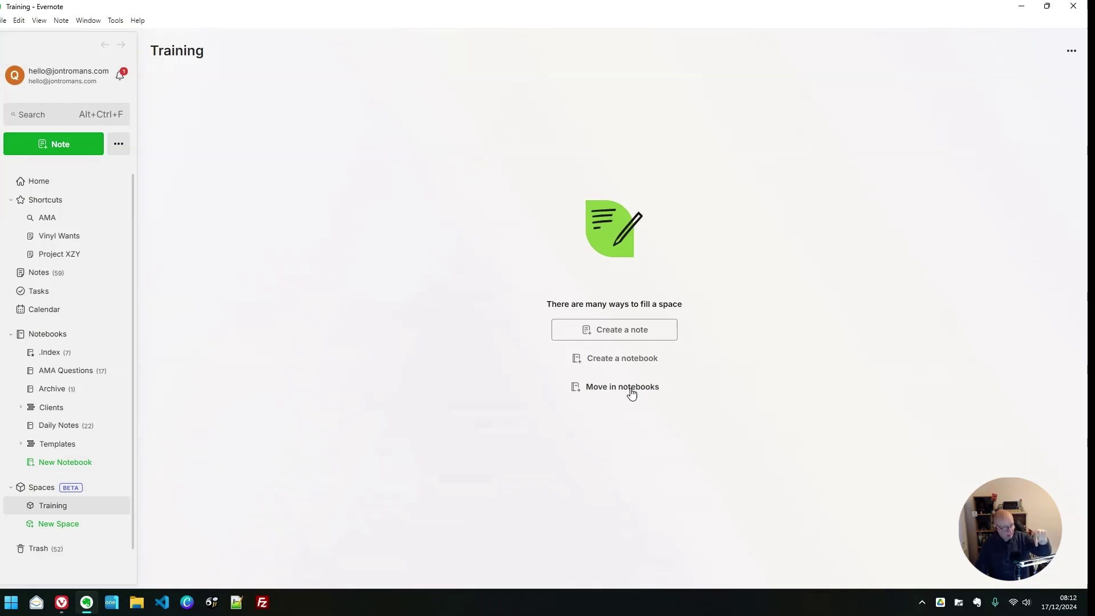
Create a new notebook named 'Agency 1'
{"action": "left_click", "coordinate": [66, 334]}
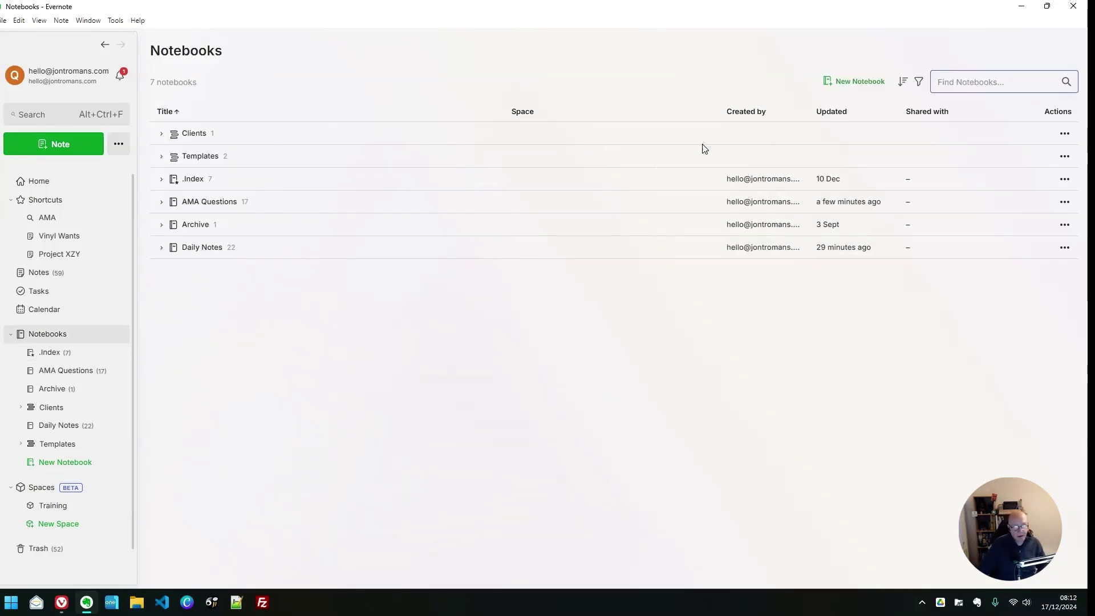
{"action": "left_click", "coordinate": [856, 81]}
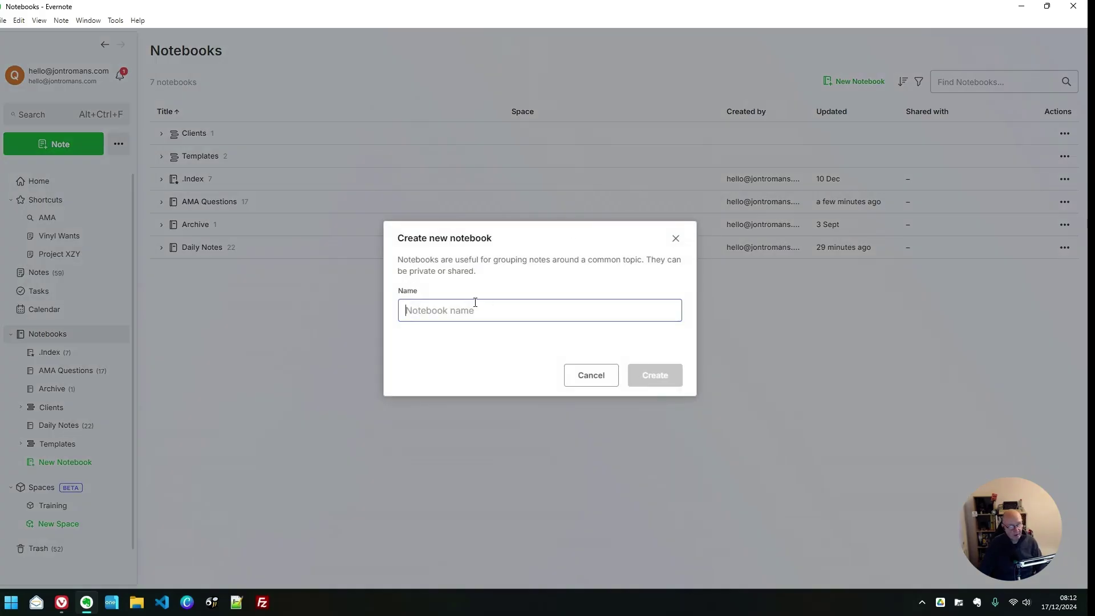
{"action": "type", "text": "Agency 1"}
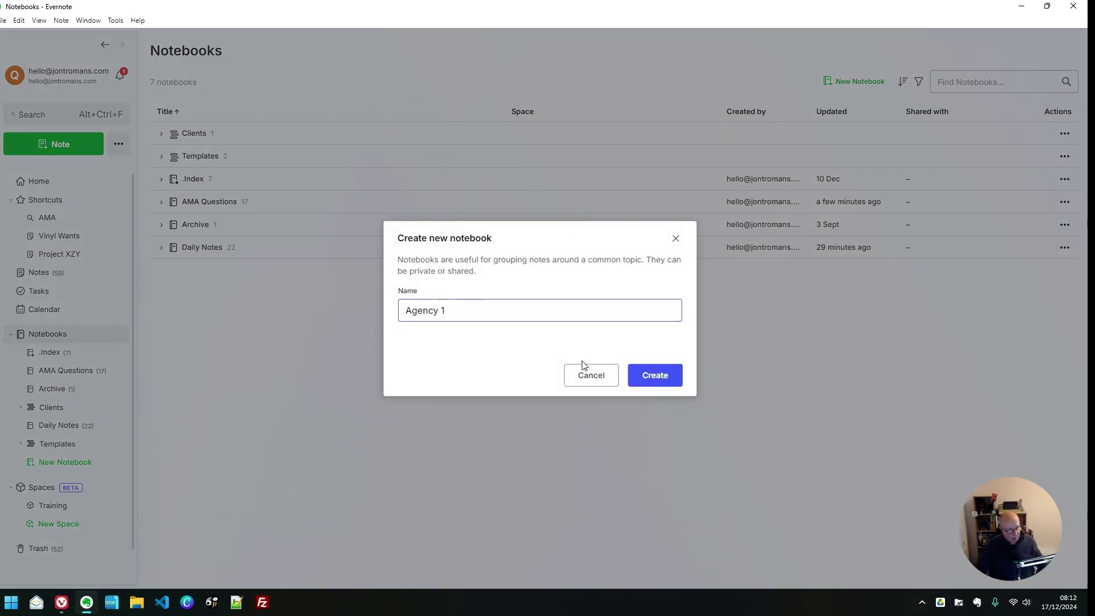
{"action": "left_click", "coordinate": [679, 376]}
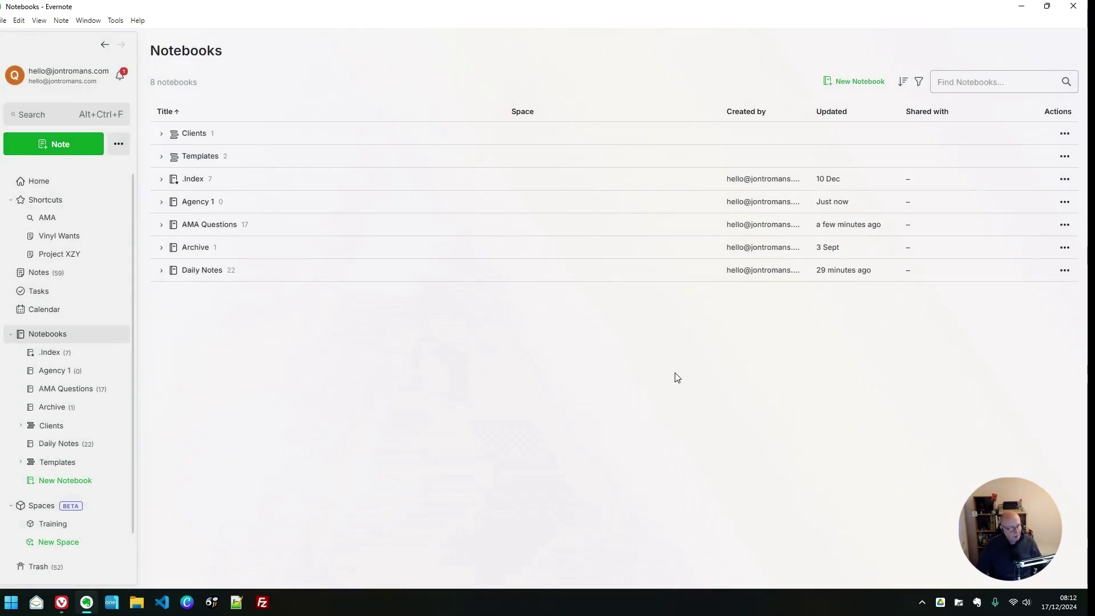
Add a note titled 'Training Job in Birmingham' to the Agency 1 notebook
{"action": "left_click", "coordinate": [188, 202]}
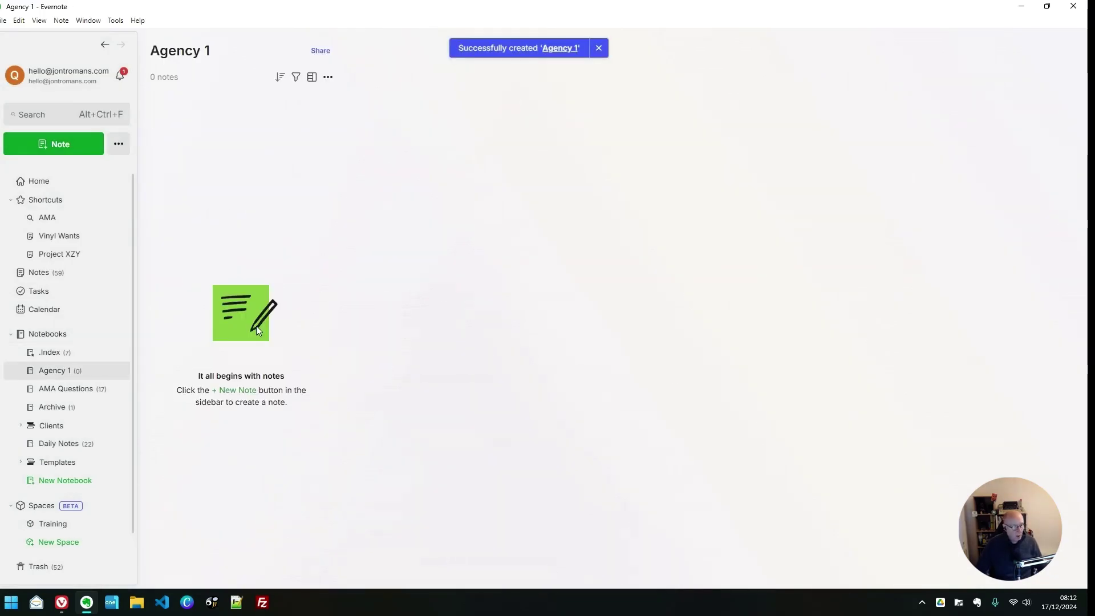
{"action": "left_click", "coordinate": [238, 393]}
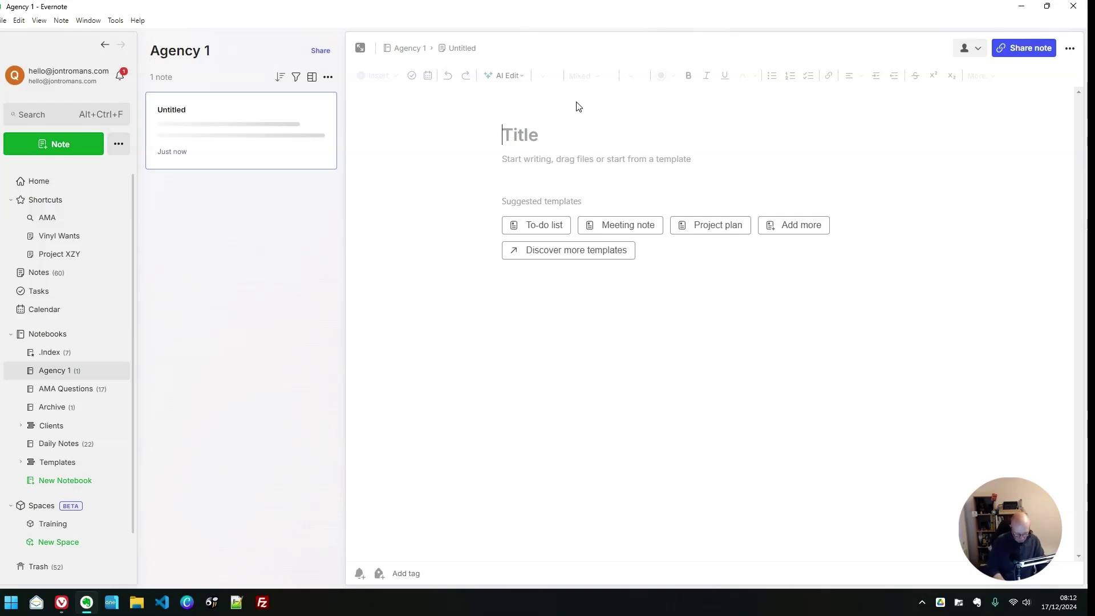
{"action": "type", "text": "Training Job i"}
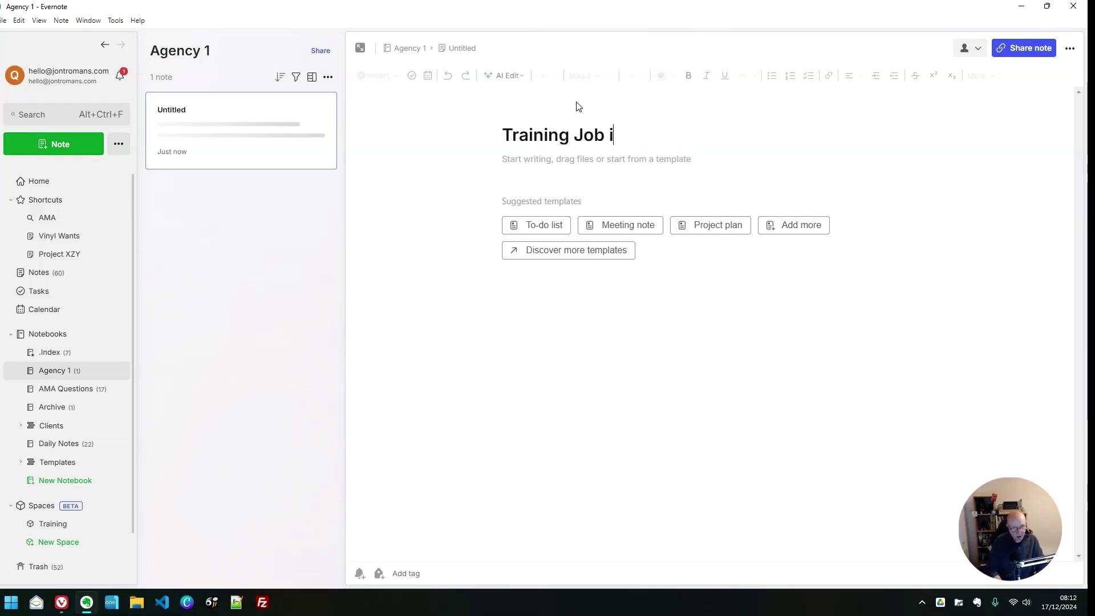
{"action": "type", "text": "n Birming"}
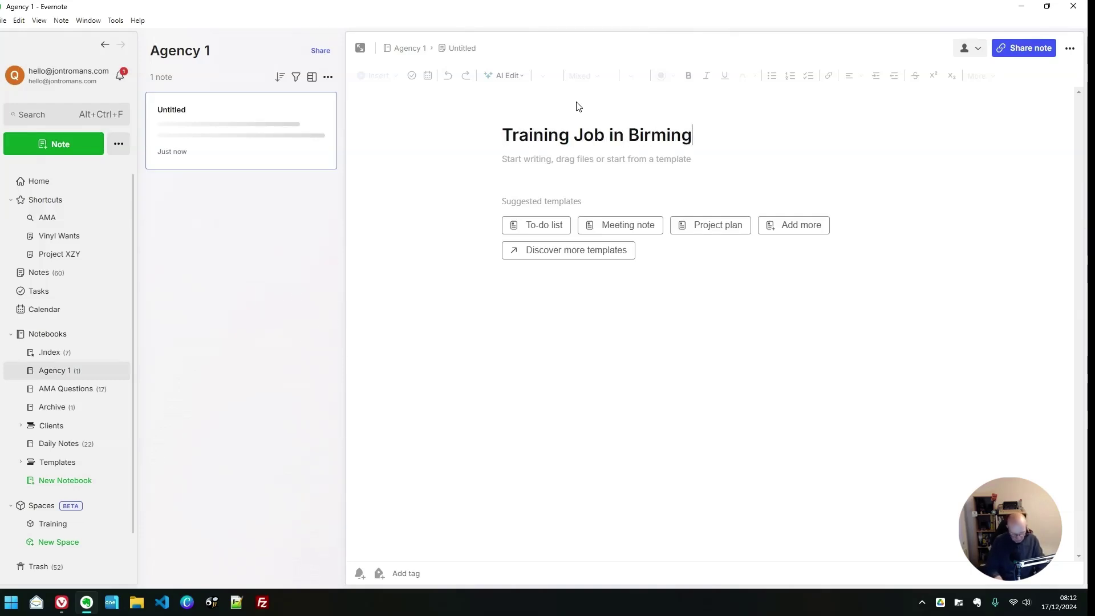
{"action": "type", "text": "ham"}
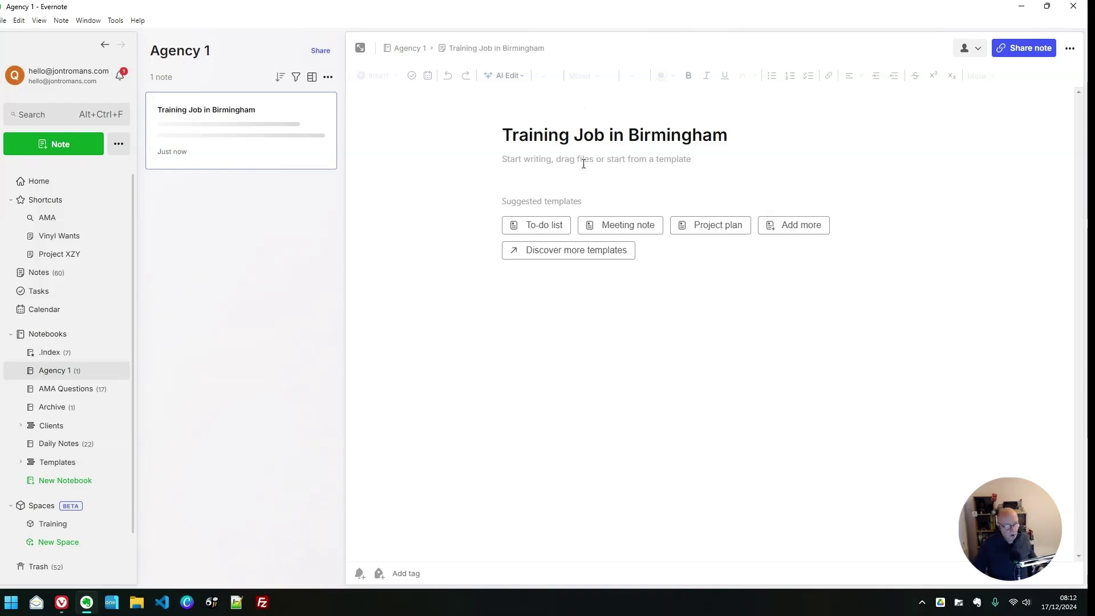
{"action": "key", "text": "Return"}
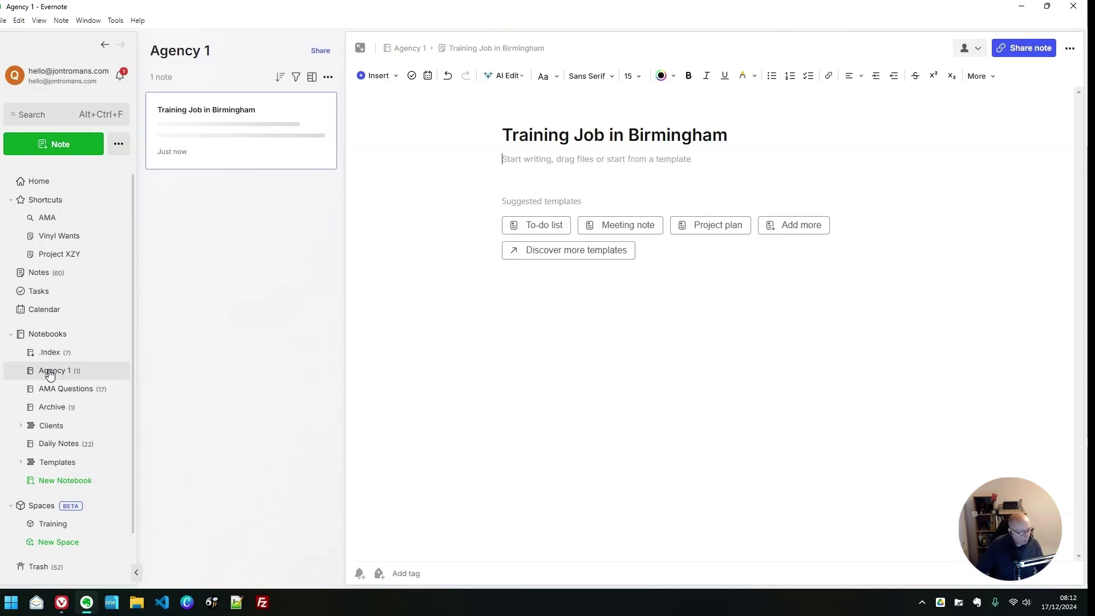
Move the unassigned Agency 1 notebook into the Training space and confirm it in the Notebooks list
{"action": "left_click", "coordinate": [51, 523]}
{"action": "left_click", "coordinate": [627, 392]}
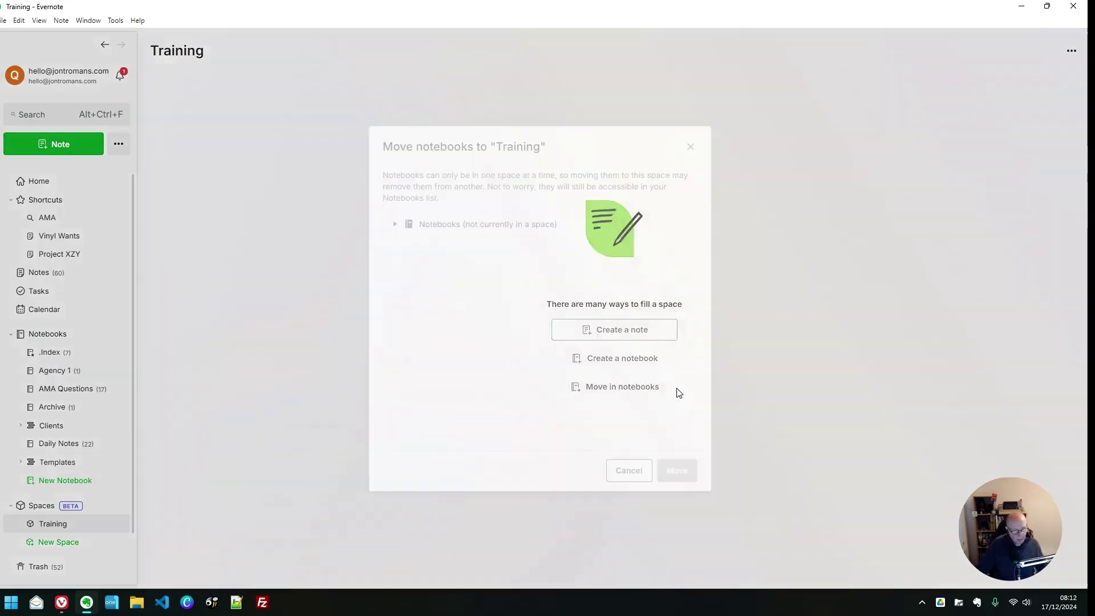
{"action": "left_click", "coordinate": [394, 224]}
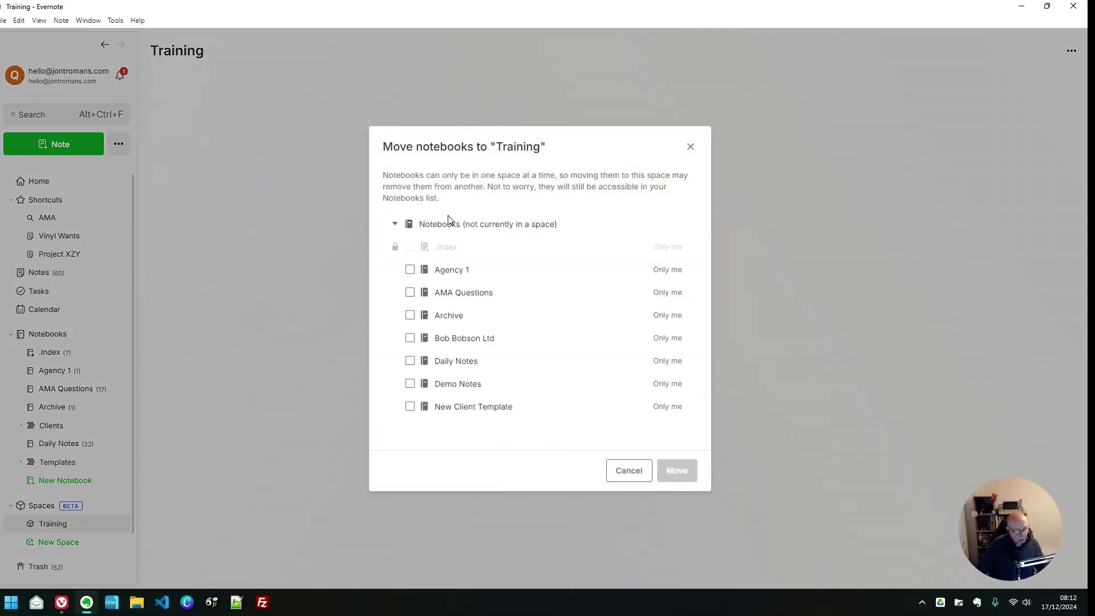
{"action": "left_click", "coordinate": [410, 270]}
{"action": "left_click", "coordinate": [676, 470]}
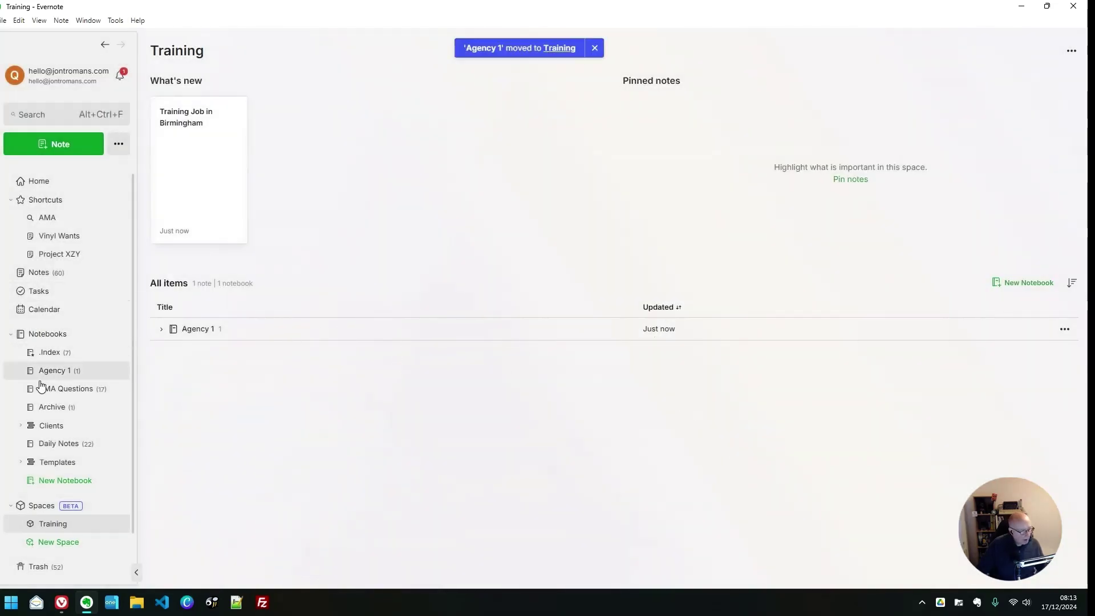
{"action": "left_click", "coordinate": [35, 335]}
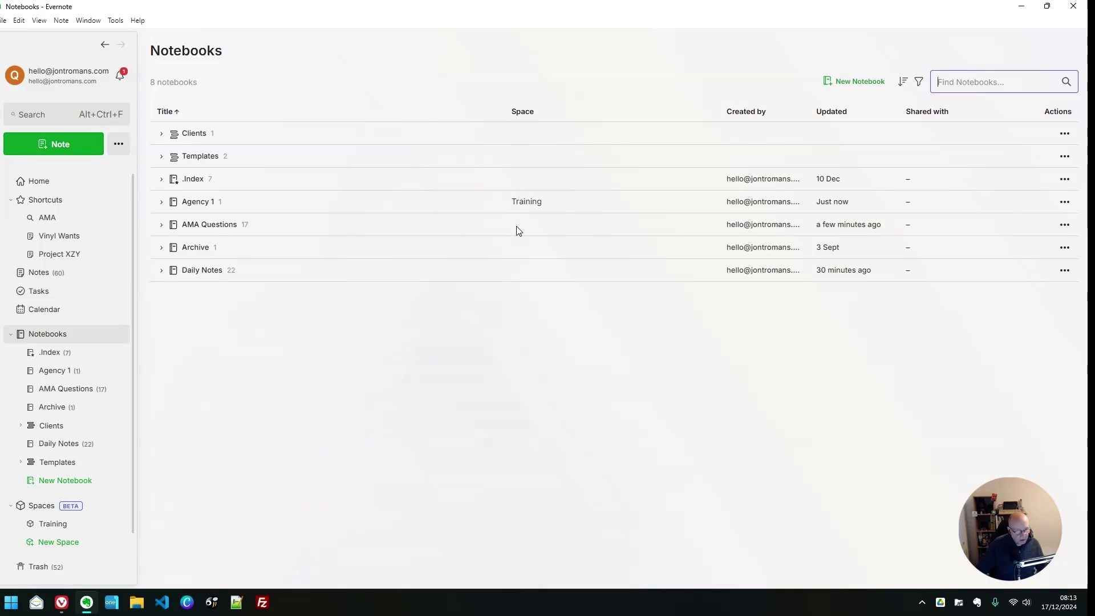
{"action": "left_click", "coordinate": [57, 523]}
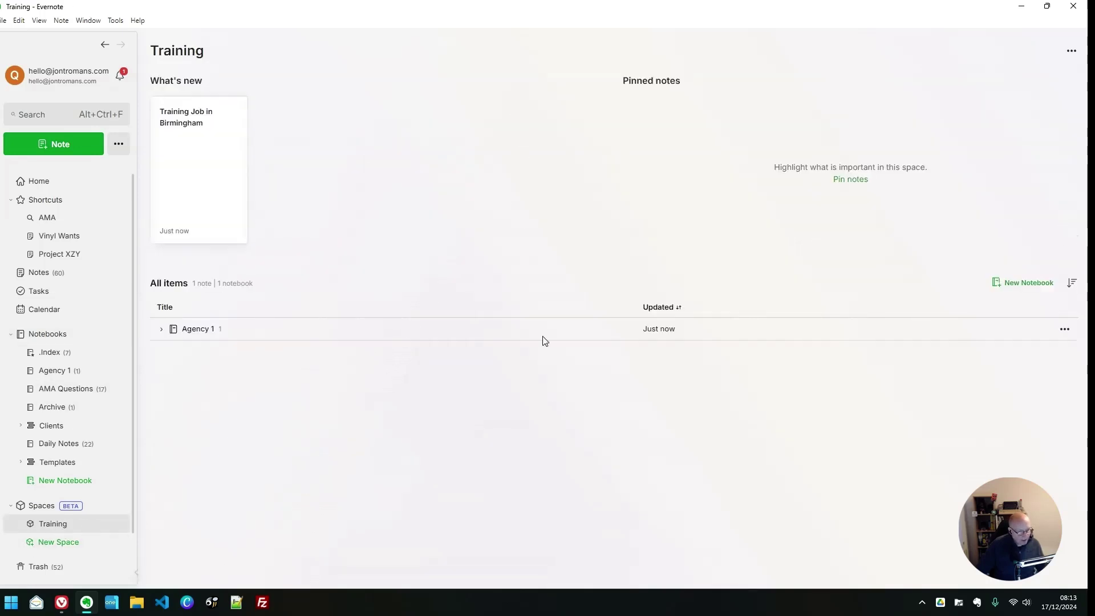
Expand and collapse Agency 1 in the Training space to check its single note
{"action": "left_click", "coordinate": [162, 330]}
{"action": "left_click", "coordinate": [162, 329]}
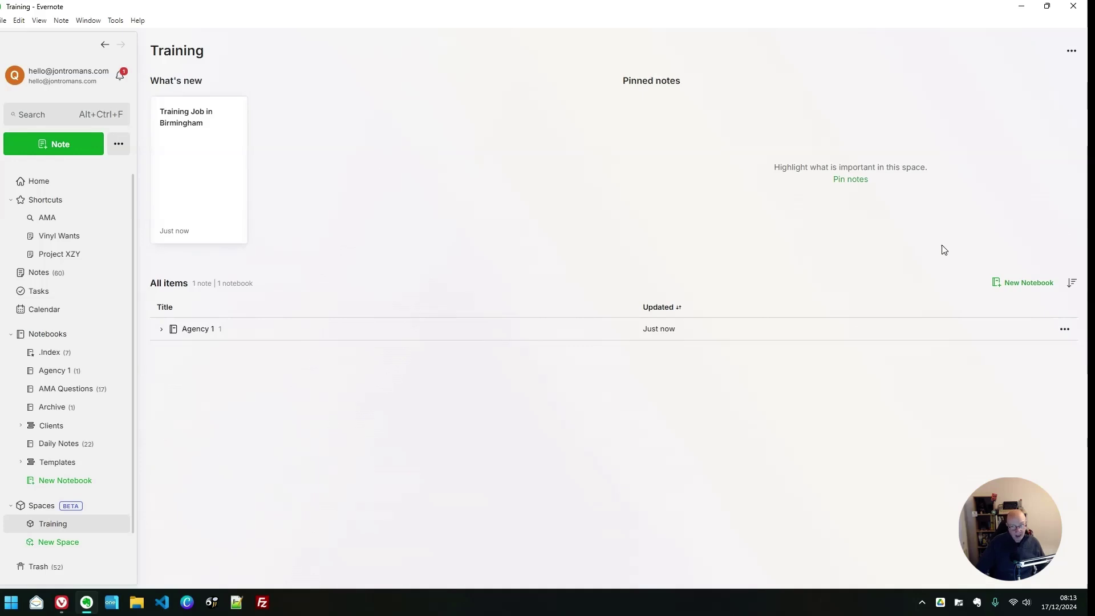
Create the notebooks 'Agency 2' and 'Private Sessions' in the Training space
{"action": "left_click", "coordinate": [1019, 292]}
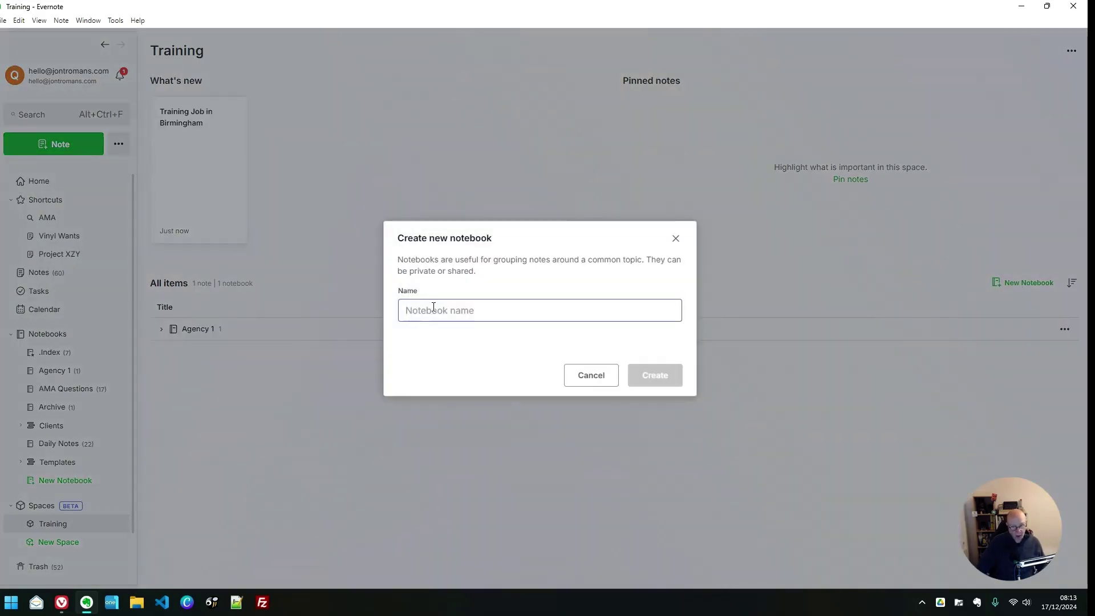
{"action": "type", "text": "Agency 2"}
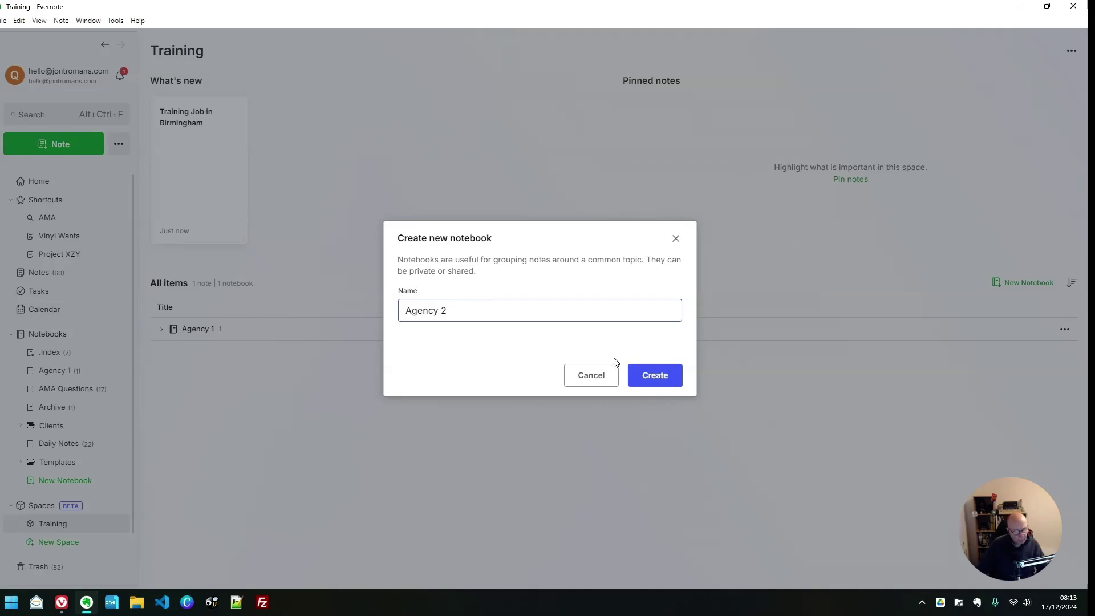
{"action": "left_click", "coordinate": [656, 370]}
{"action": "left_click", "coordinate": [1025, 281]}
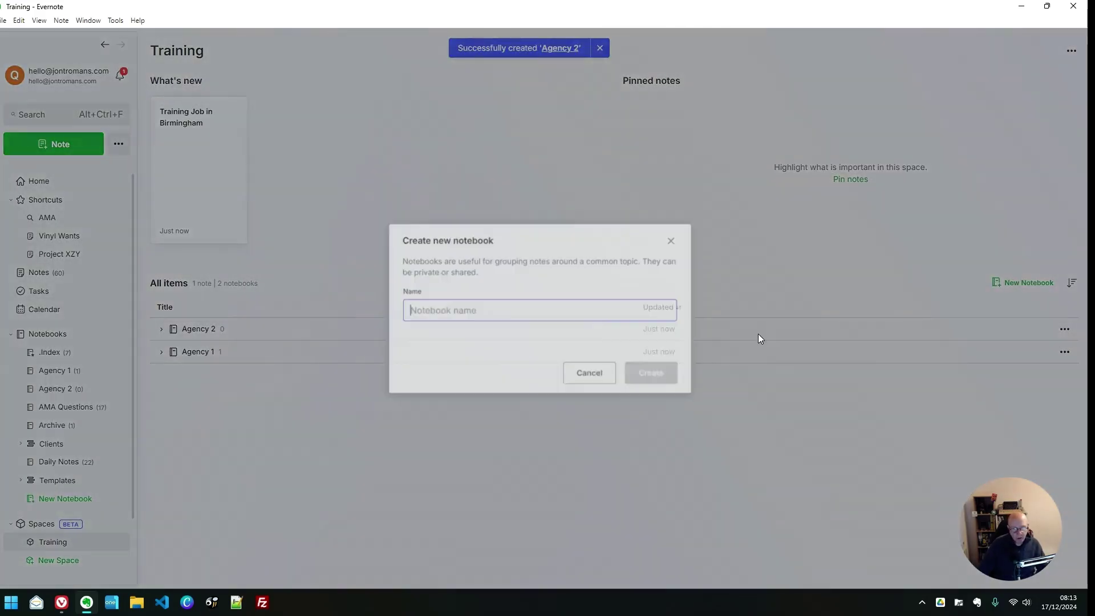
{"action": "type", "text": "P"}
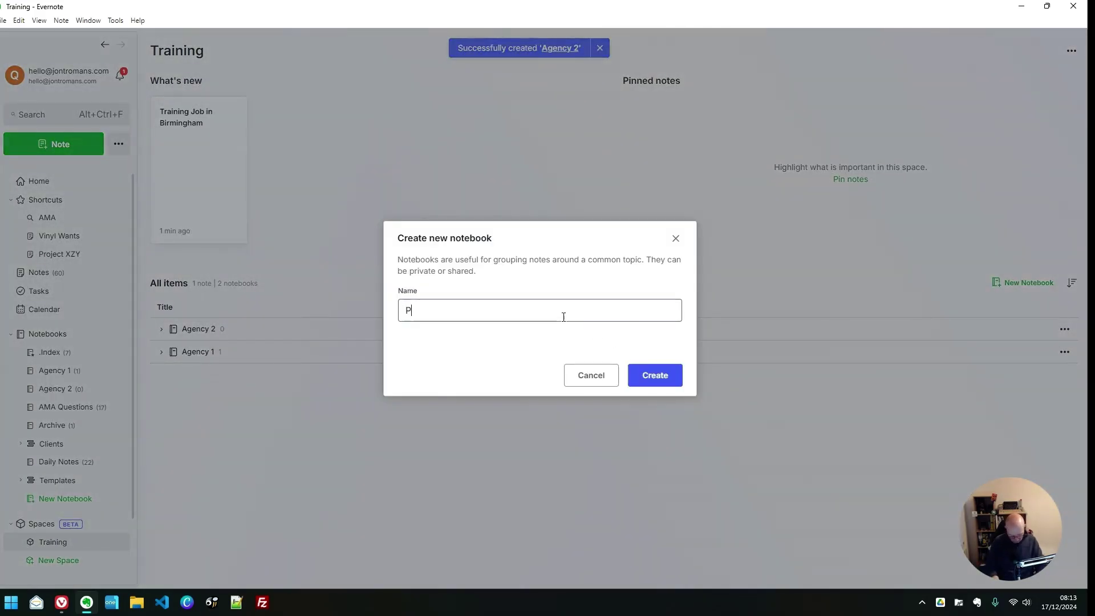
{"action": "type", "text": "rivate Ses"}
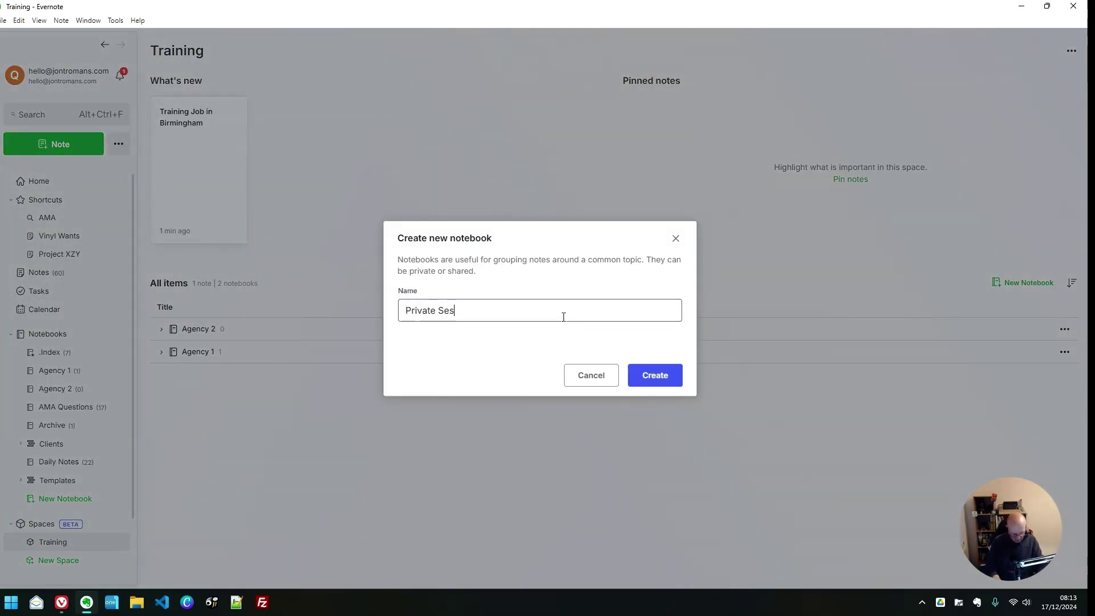
{"action": "type", "text": "sions"}
{"action": "left_click", "coordinate": [644, 375]}
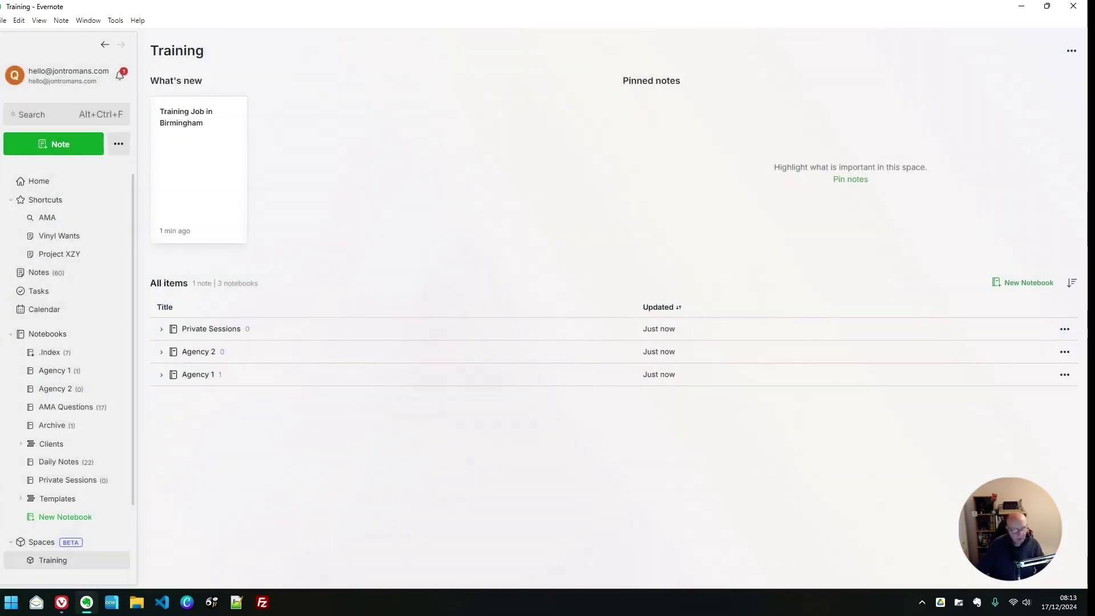
Create the notebooks 'Agency 1 Completed' and 'Agency 2 Completed', reusing the copied name
{"action": "left_click", "coordinate": [1018, 283]}
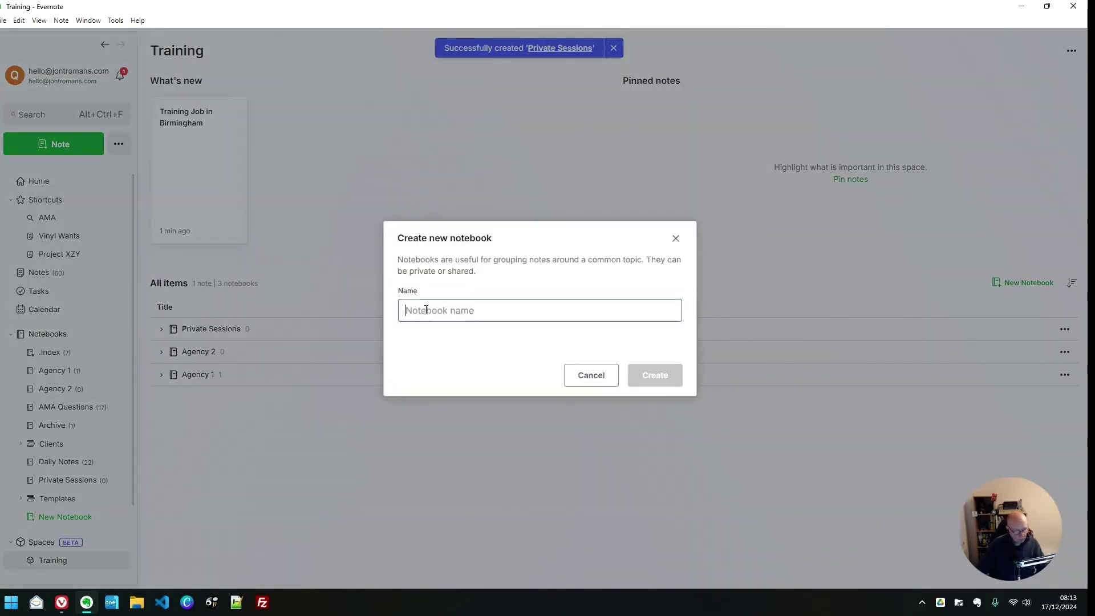
{"action": "type", "text": "Agencdy 1"}
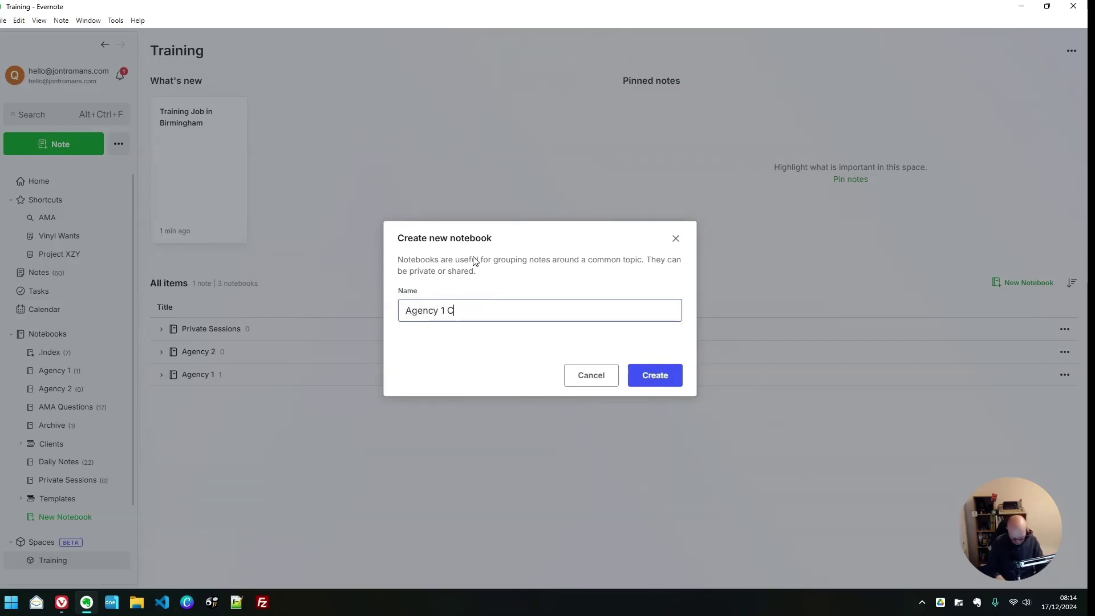
{"action": "type", "text": "Completed"}
{"action": "key", "text": "ctrl+a"}
{"action": "key", "text": "ctrl+c"}
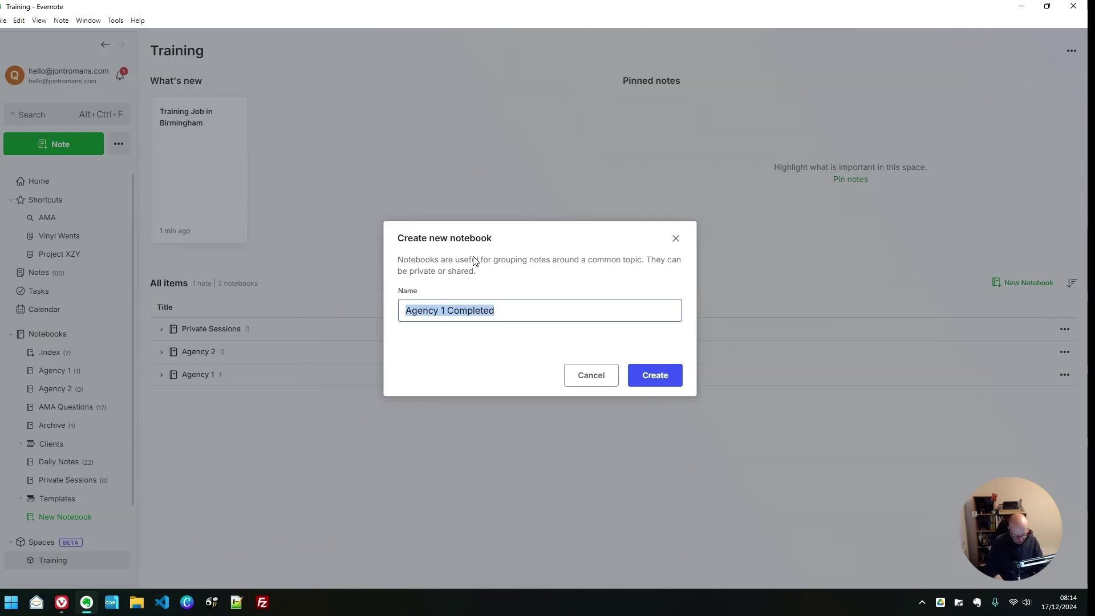
{"action": "left_click", "coordinate": [657, 372]}
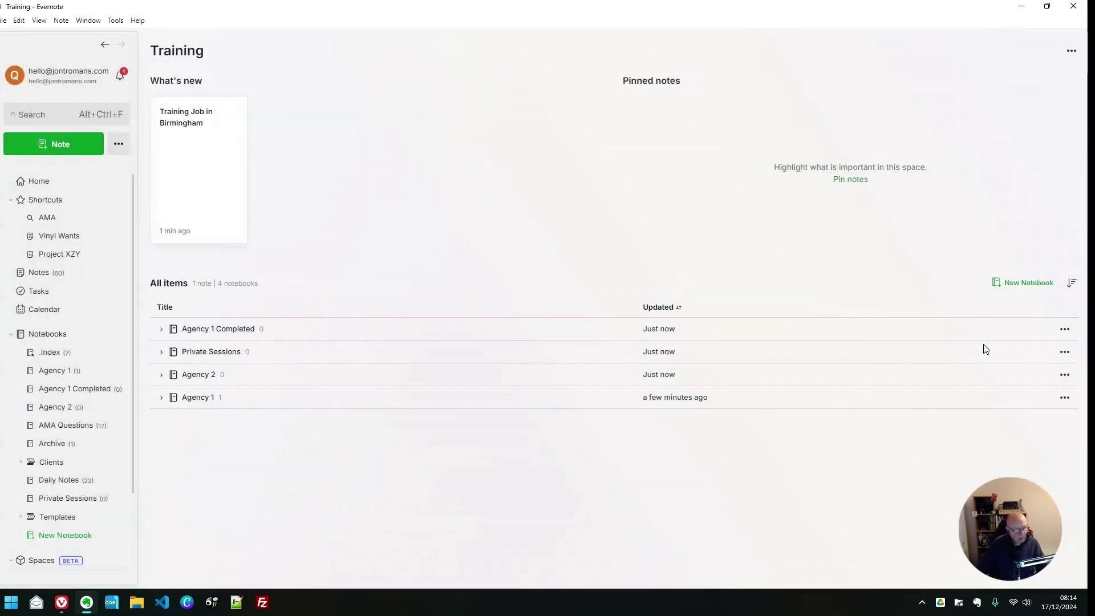
{"action": "left_click", "coordinate": [1033, 283]}
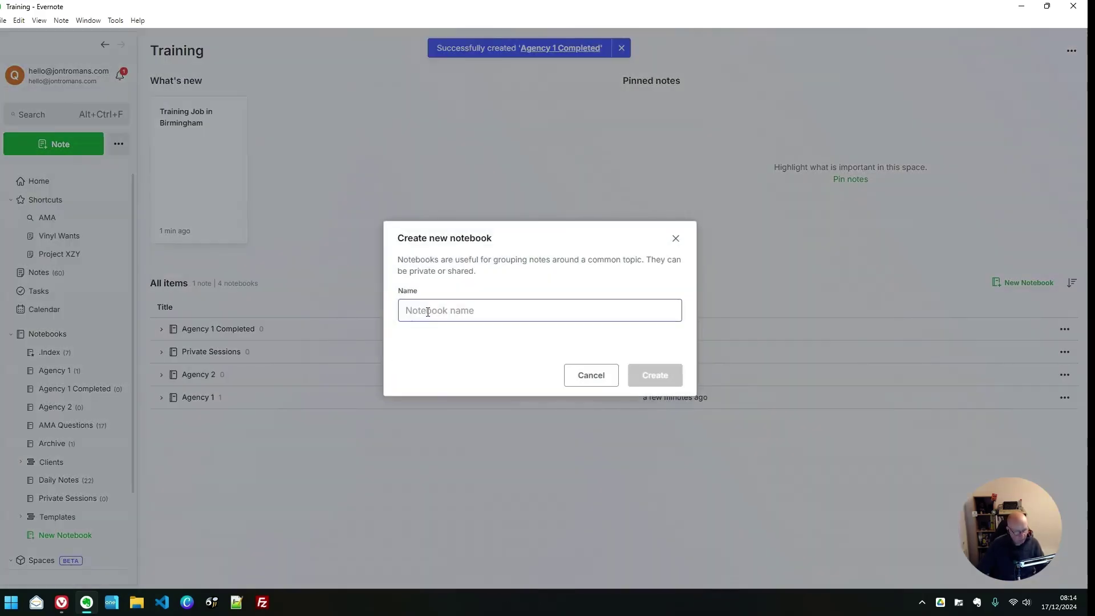
{"action": "key", "text": "ctrl+v"}
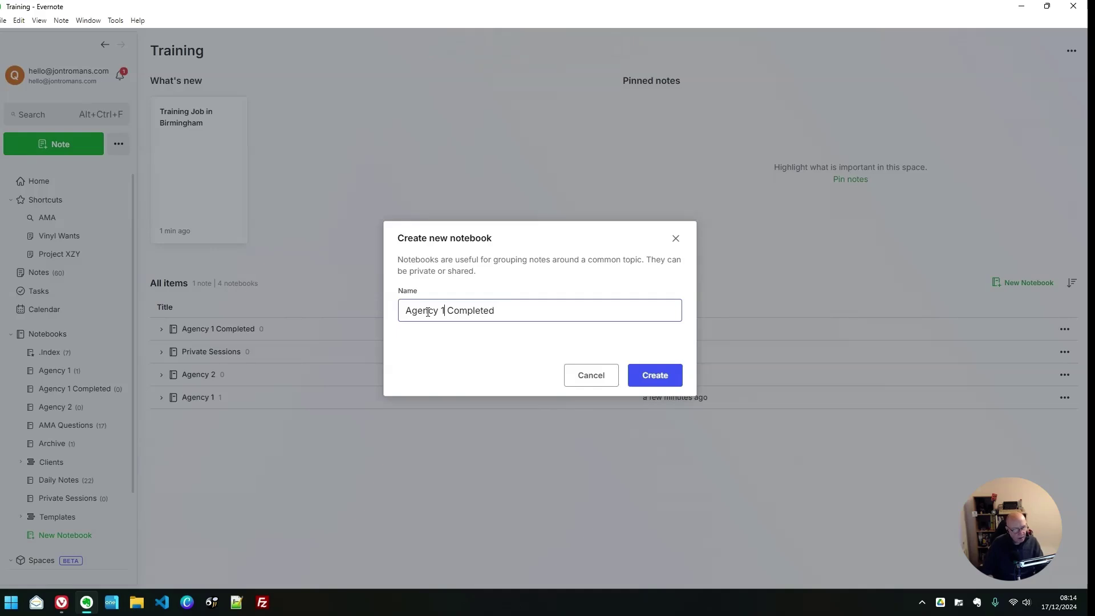
{"action": "key", "text": "BackSpace"}
{"action": "type", "text": "2"}
{"action": "left_click", "coordinate": [650, 380]}
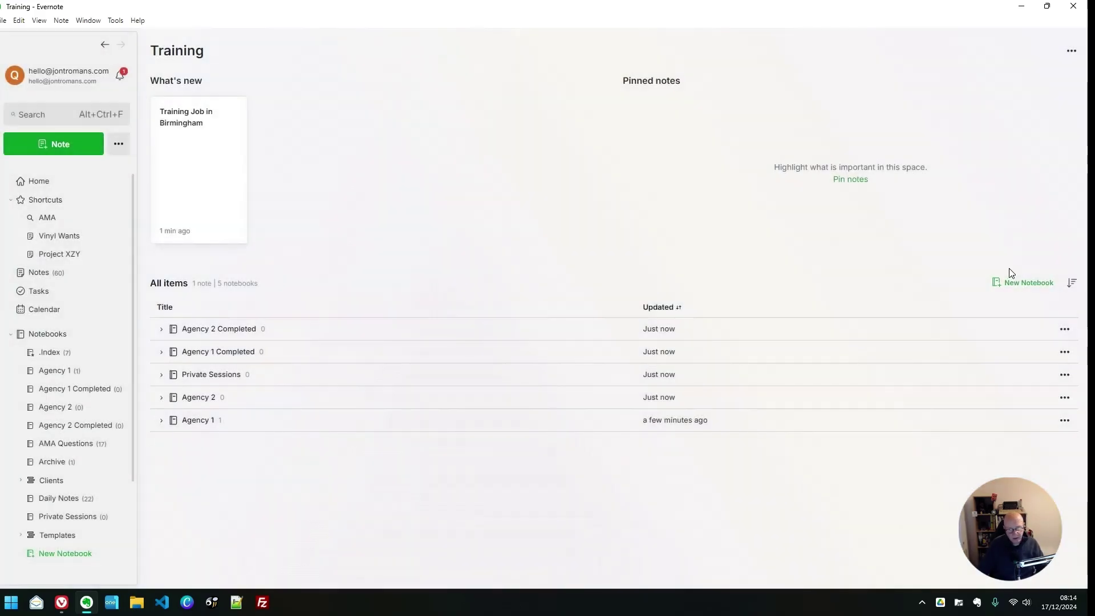
Create the 'Private Completed' notebook
{"action": "left_click", "coordinate": [1004, 284]}
{"action": "key", "text": "ctrl+v"}
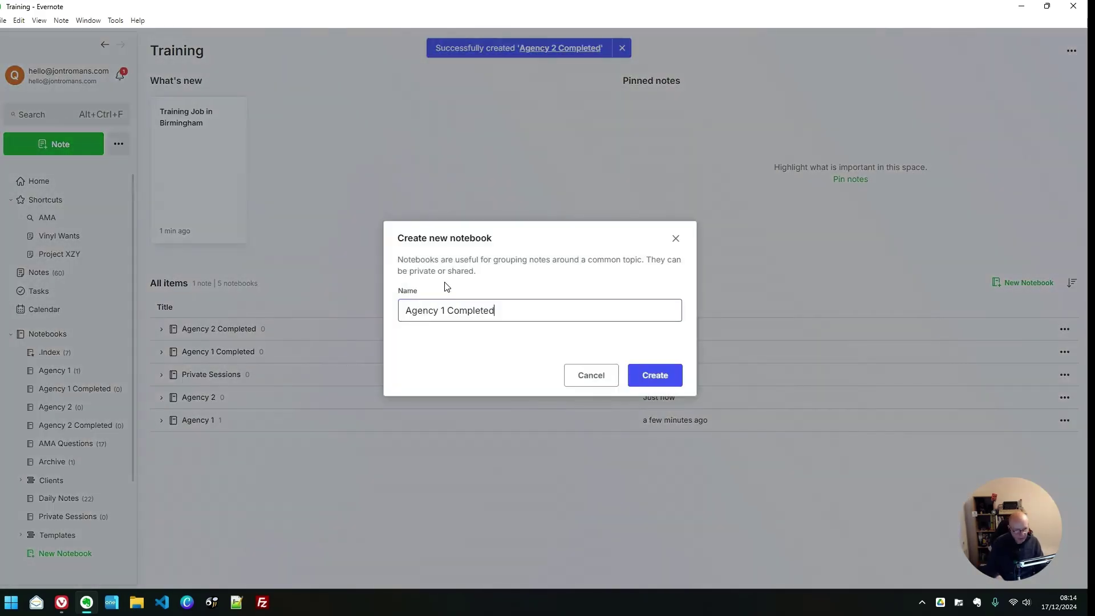
{"action": "key", "text": "Home"}
{"action": "key", "text": "ctrl+shift+Right"}
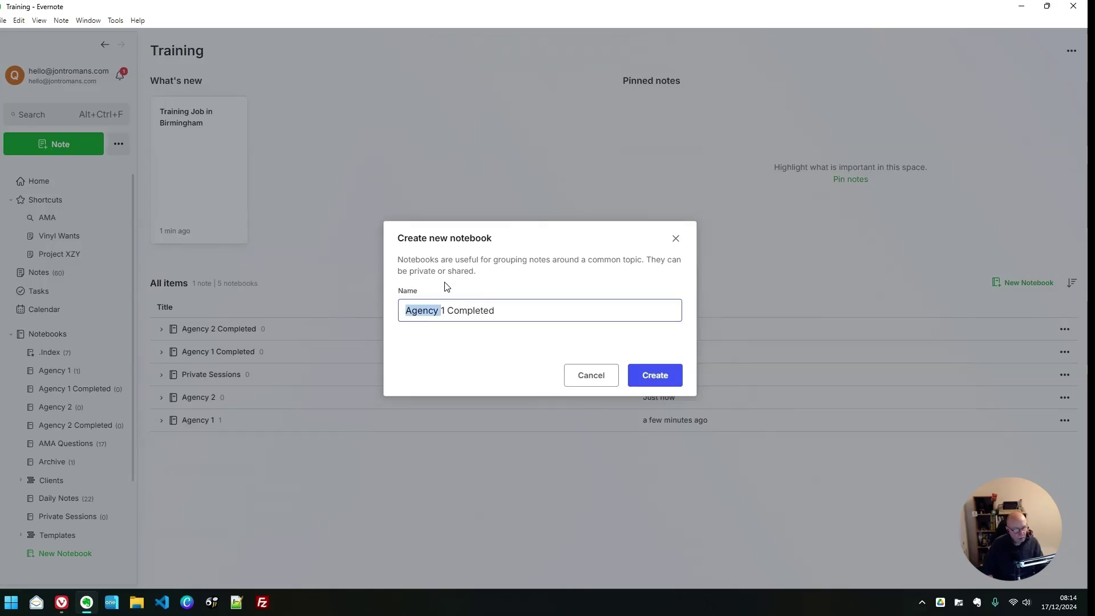
{"action": "key", "text": "BackSpace"}
{"action": "type", "text": "Private"}
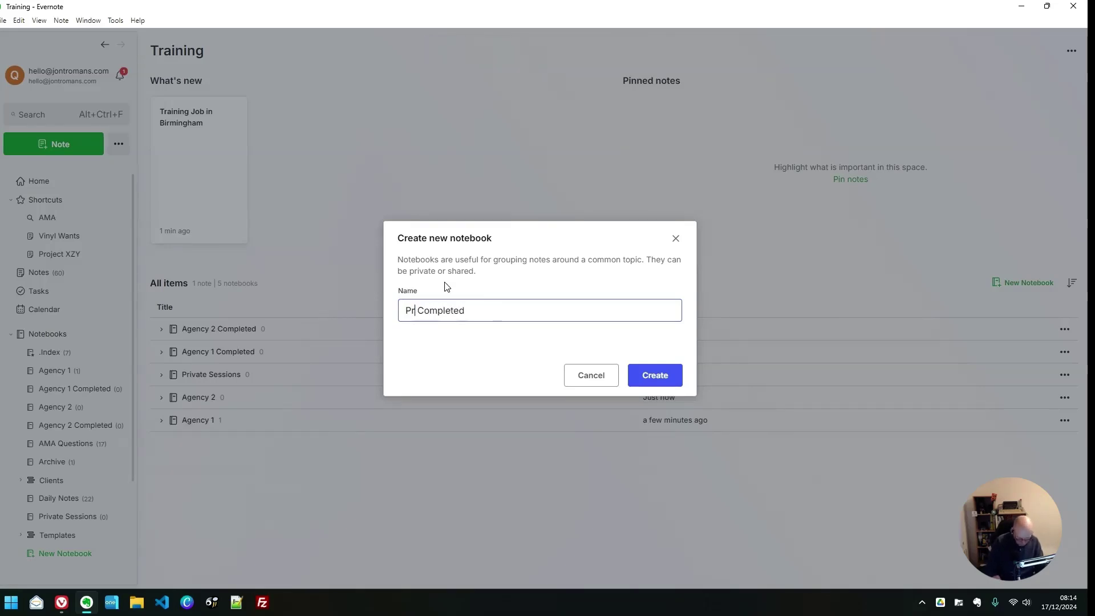
{"action": "left_click", "coordinate": [653, 376]}
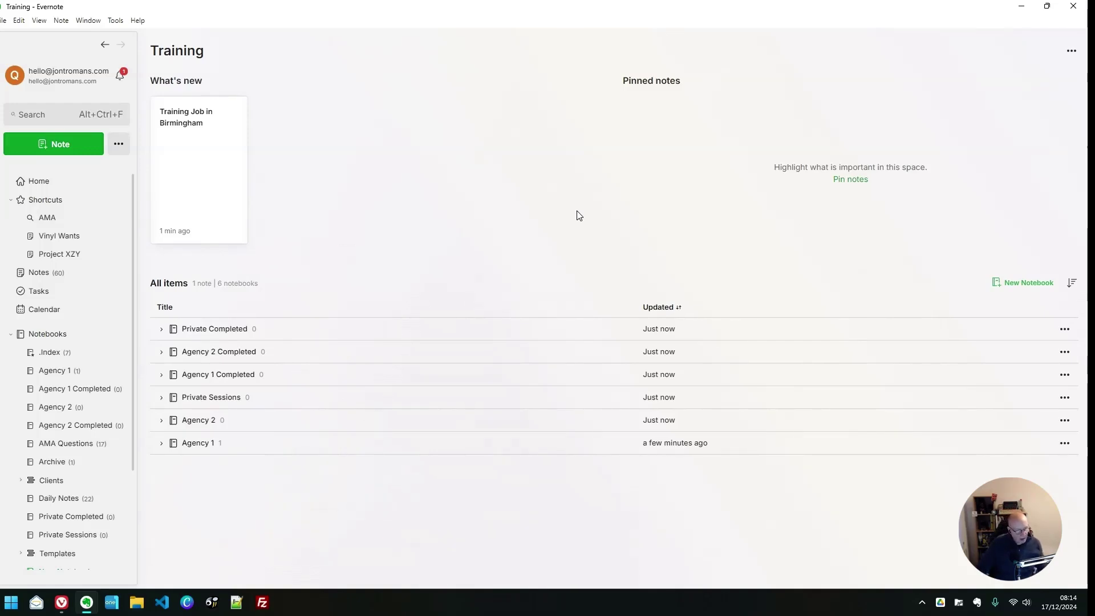
Sort the Training notebooks by Updated, oldest first, so Agency 1 tops the list
{"action": "left_click", "coordinate": [661, 307]}
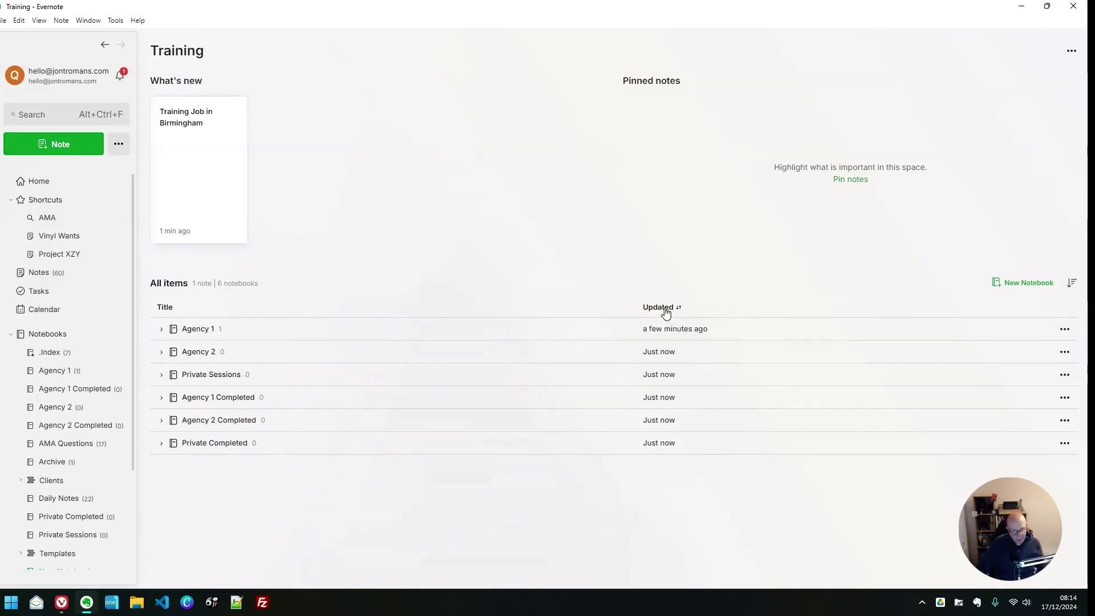
{"action": "left_click", "coordinate": [670, 310]}
{"action": "left_click", "coordinate": [670, 310]}
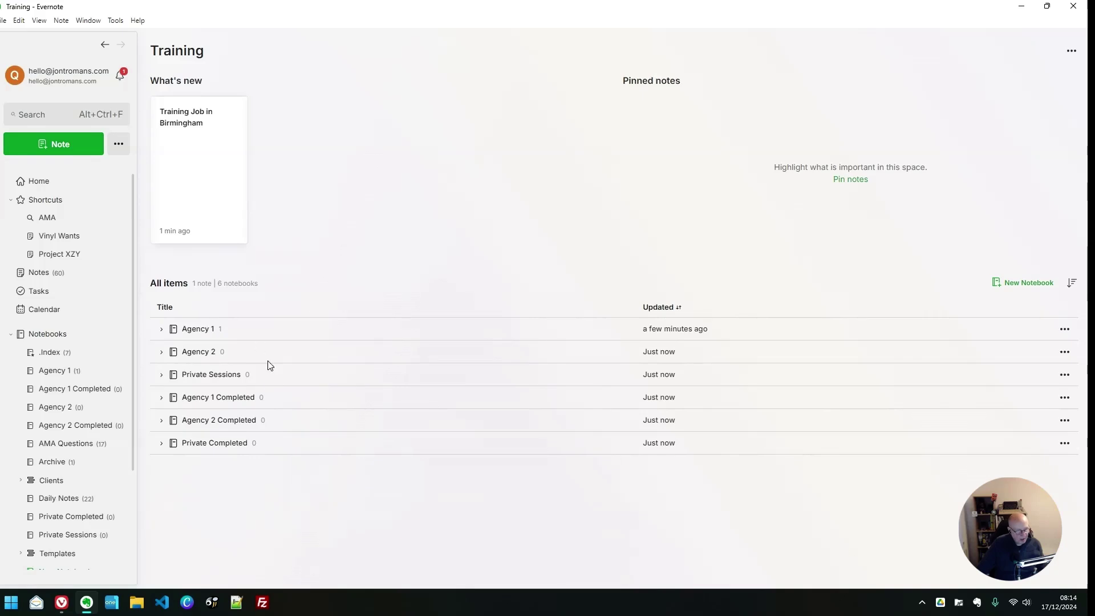
{"action": "left_click", "coordinate": [165, 306]}
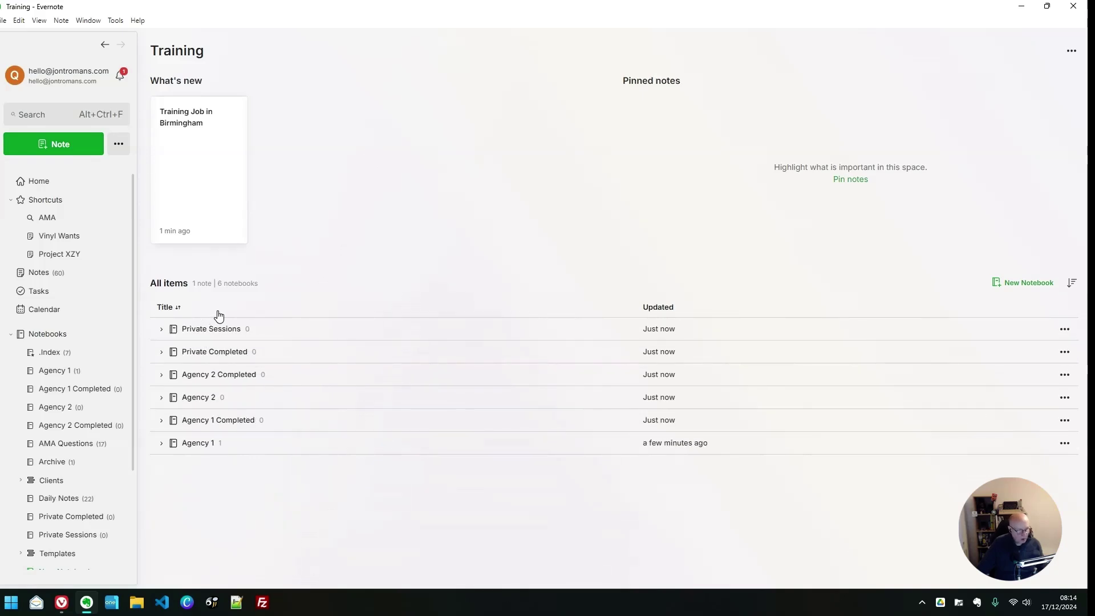
{"action": "left_click", "coordinate": [173, 308]}
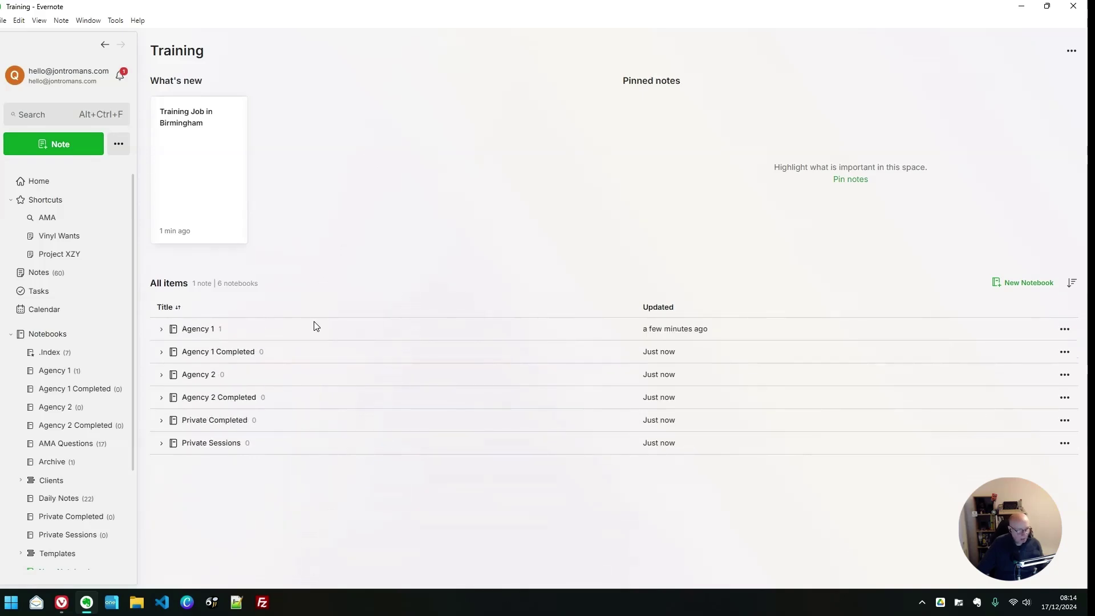
{"action": "left_click", "coordinate": [664, 310]}
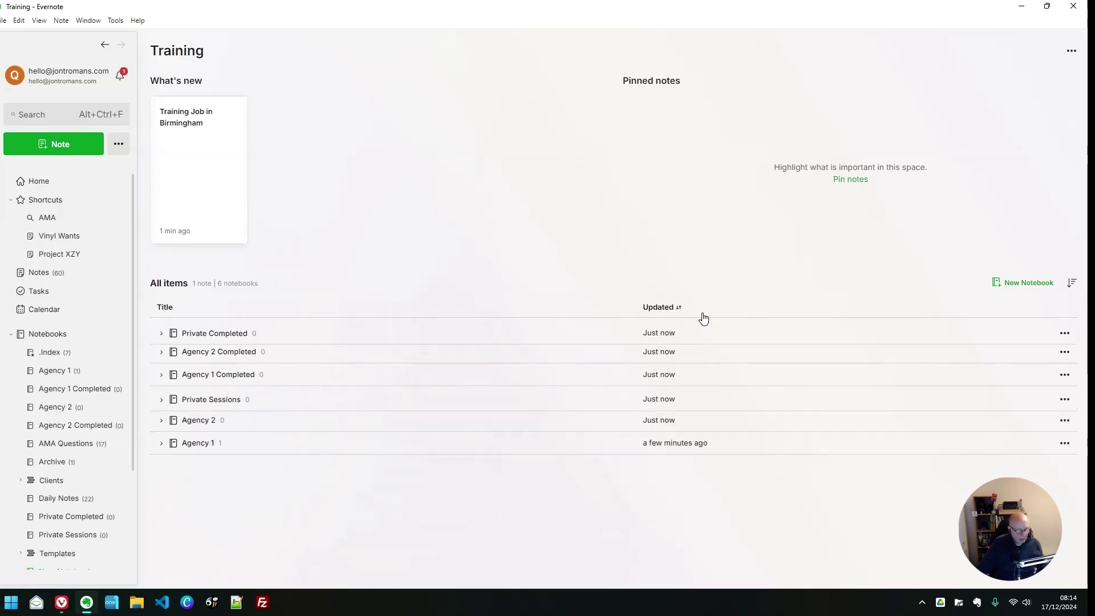
{"action": "left_click", "coordinate": [660, 310]}
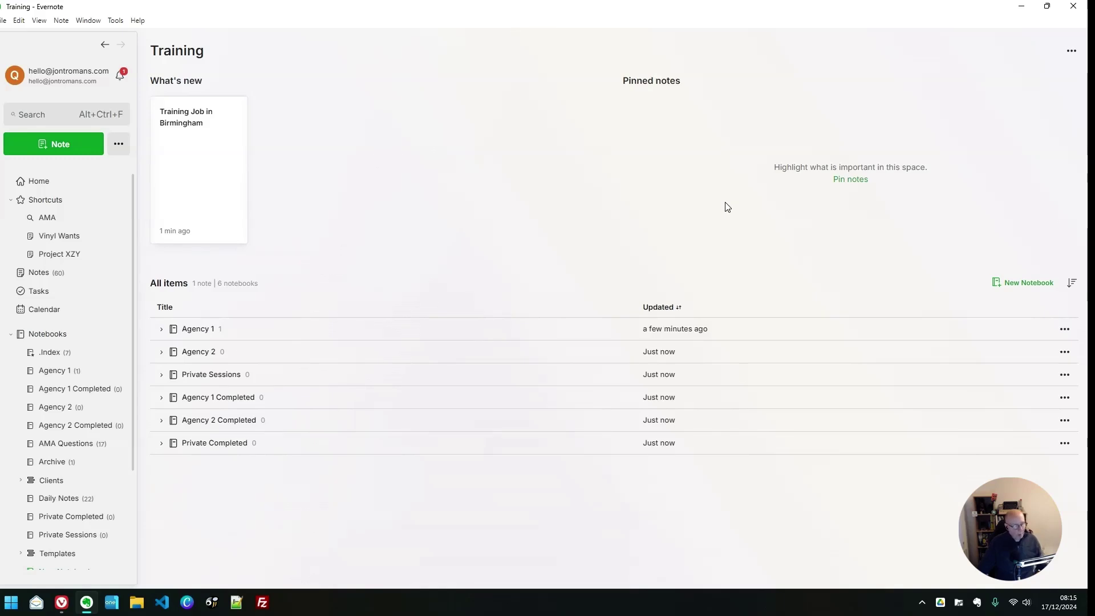
Pin 'Training Job in Birmingham' from Agency 1 to the Training space's Pinned notes
{"action": "left_click", "coordinate": [857, 181]}
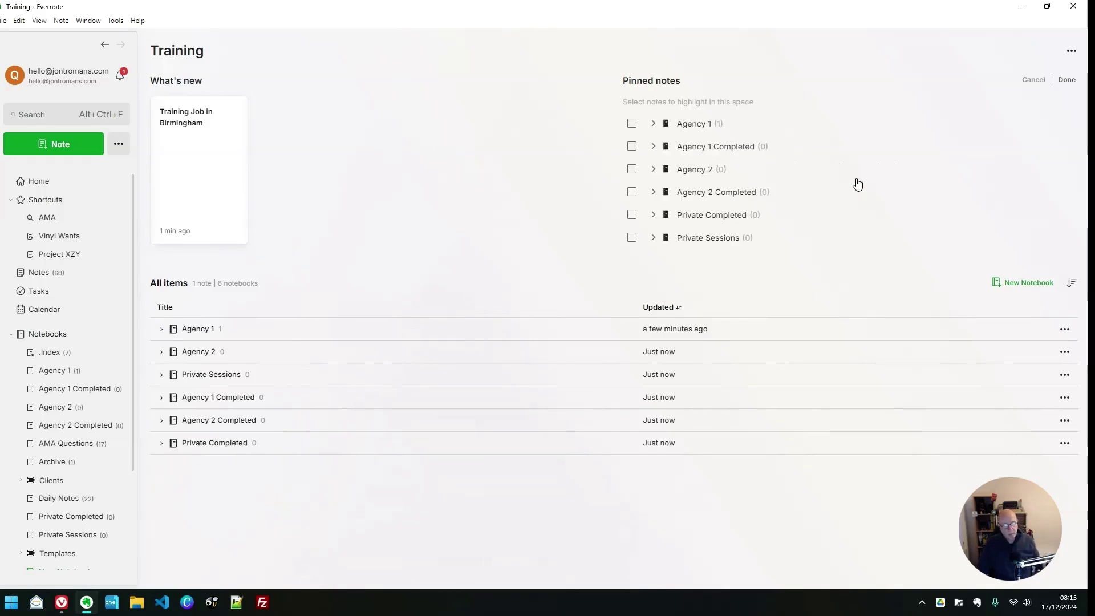
{"action": "left_click", "coordinate": [653, 124]}
{"action": "left_click", "coordinate": [666, 147]}
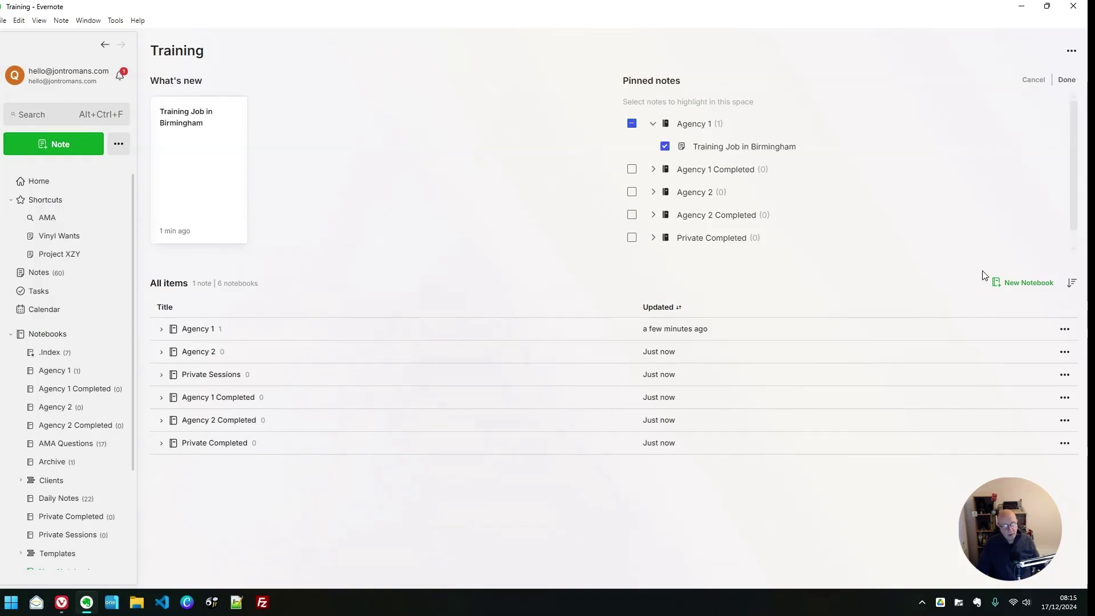
{"action": "left_click", "coordinate": [1066, 80]}
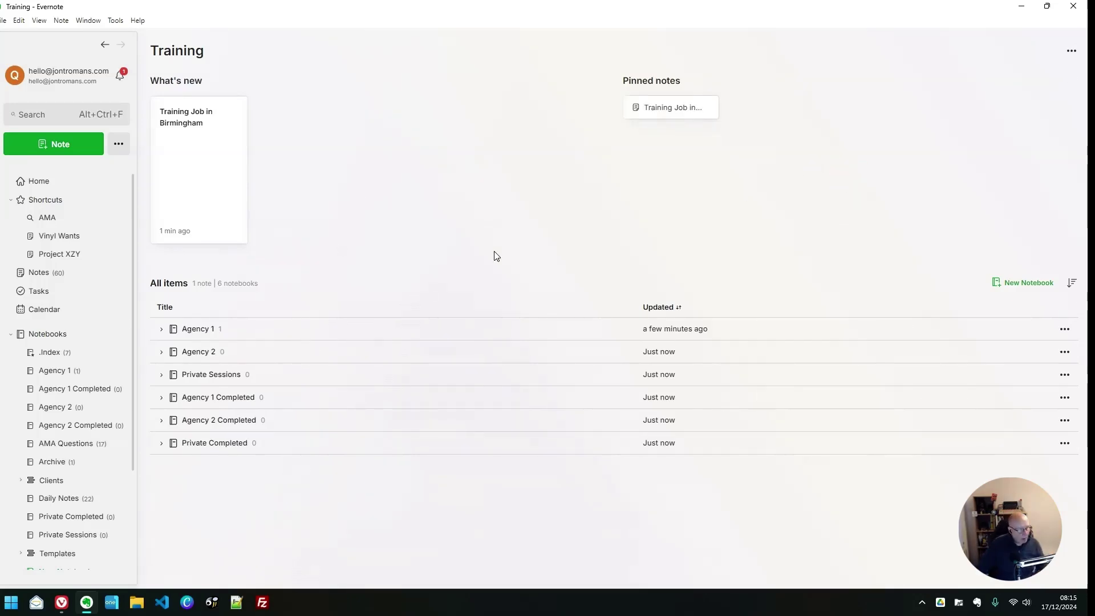
Create a new note in Agency 2 titled 'Door Code' with the door code in its body
{"action": "right_click", "coordinate": [196, 353]}
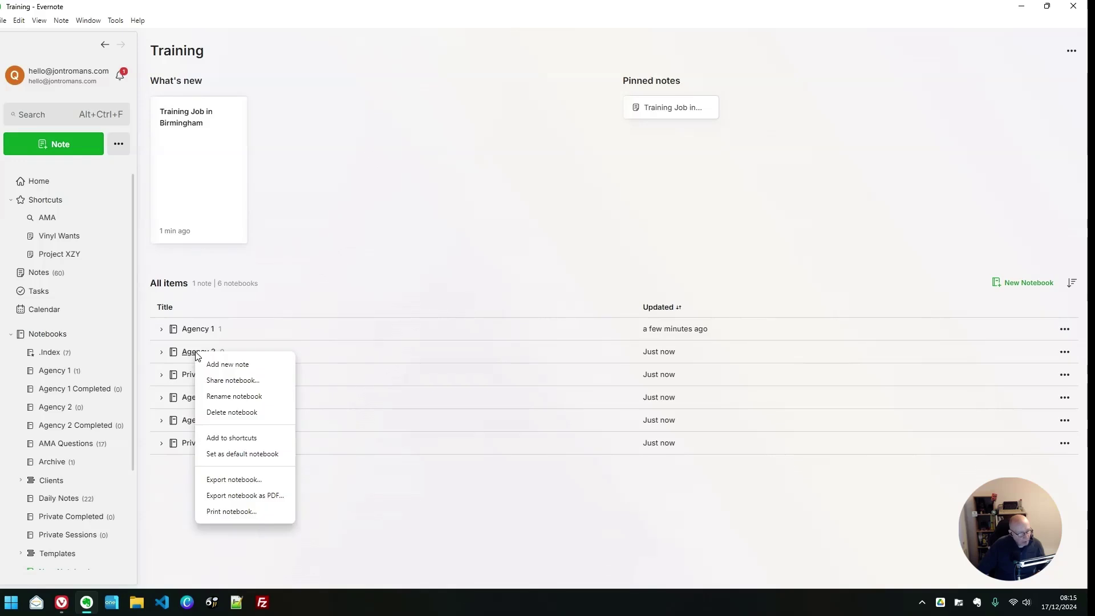
{"action": "left_click", "coordinate": [239, 369]}
{"action": "left_click", "coordinate": [542, 135]}
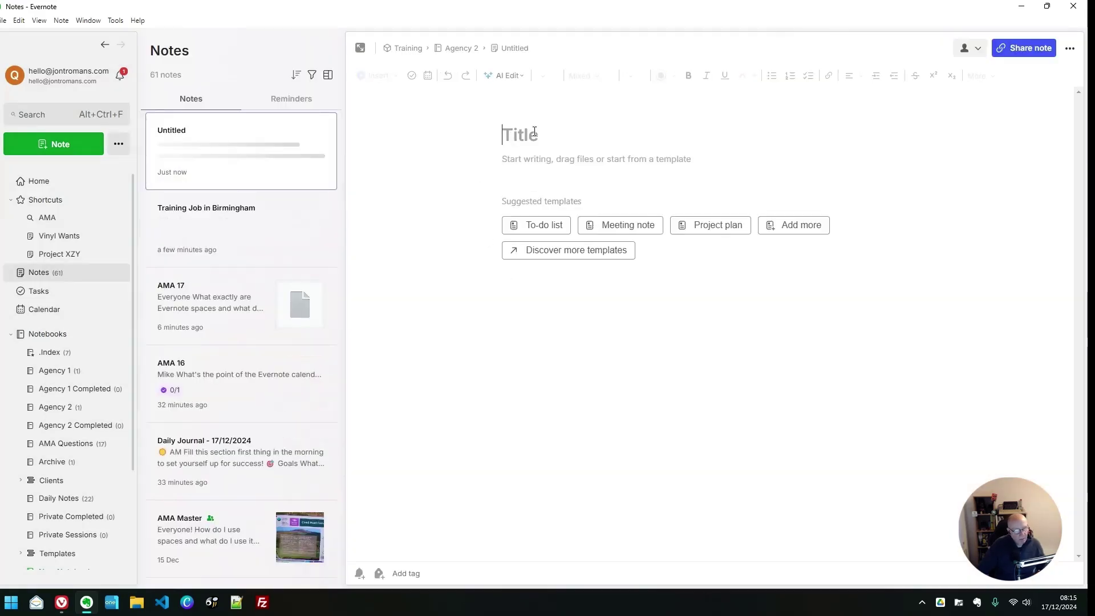
{"action": "type", "text": "Door Code"}
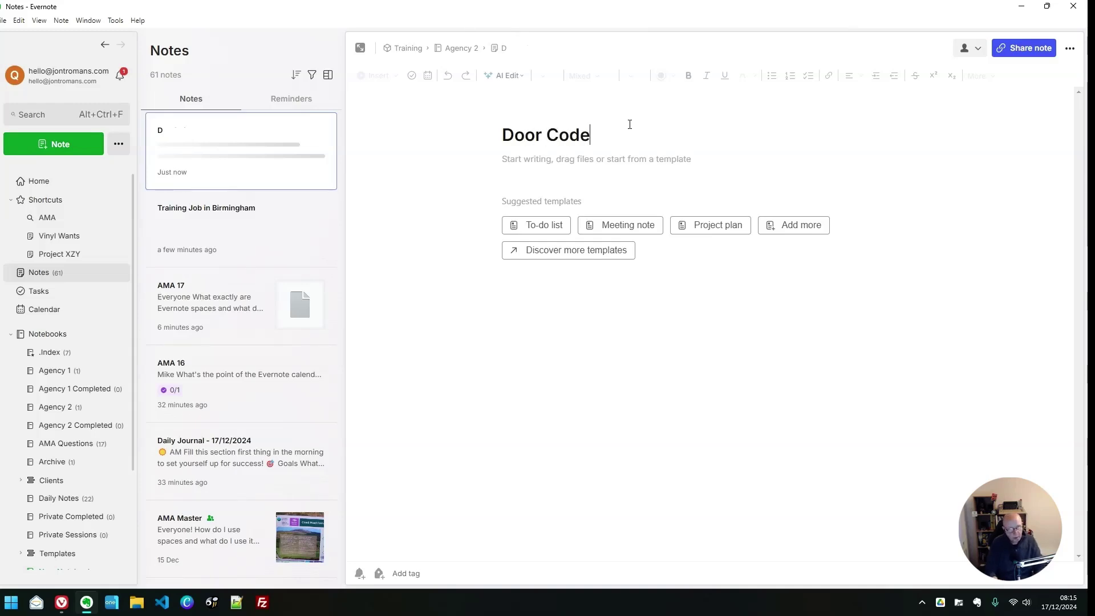
{"action": "key", "text": "Return"}
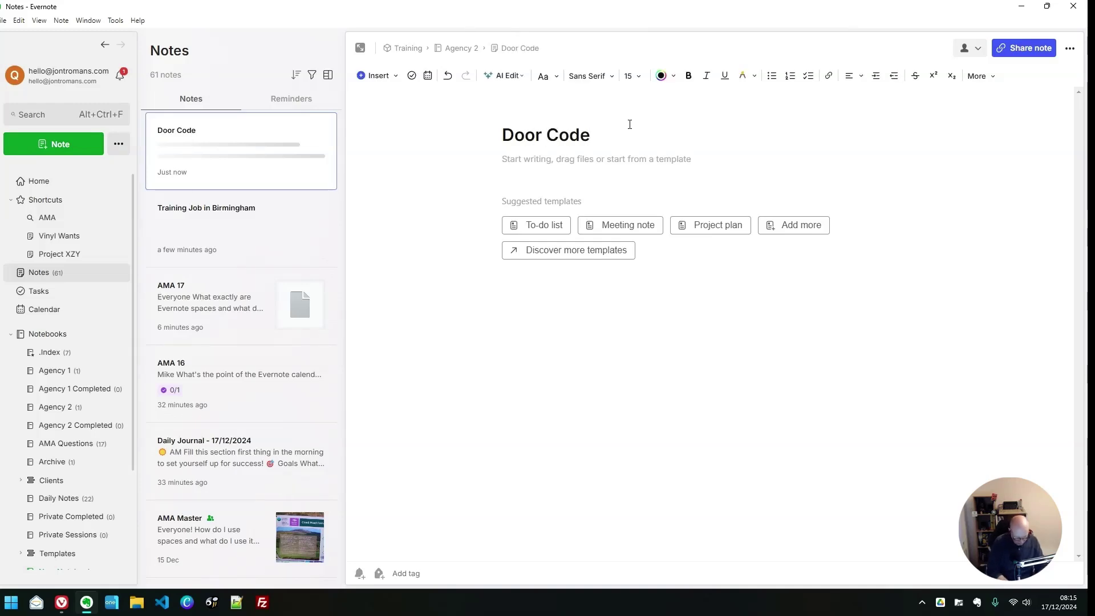
{"action": "type", "text": "XYZ"}
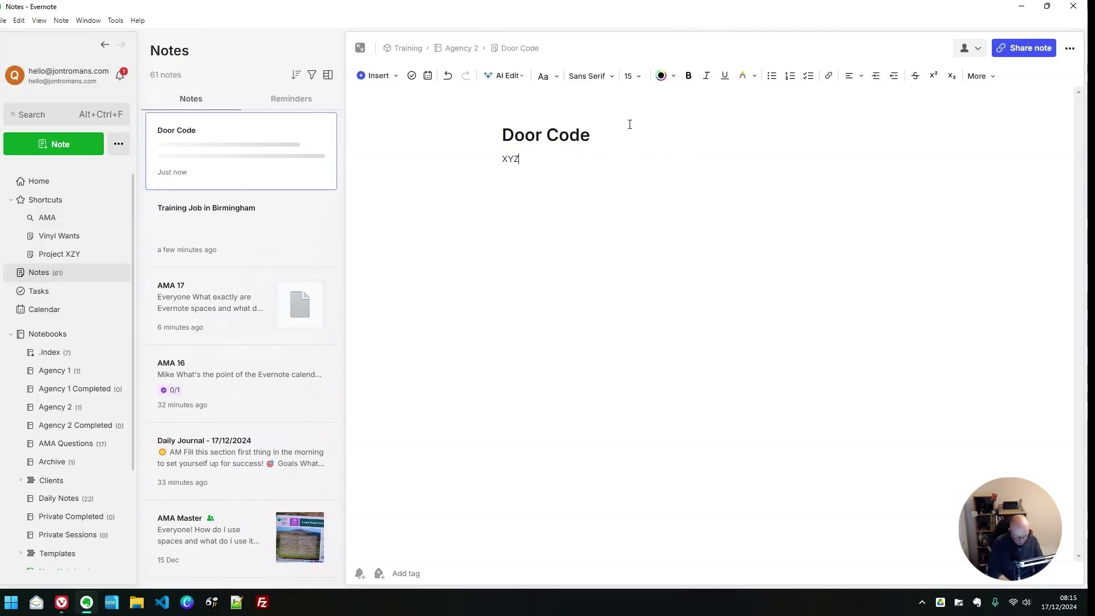
{"action": "type", "text": "123"}
{"action": "key", "text": "Return"}
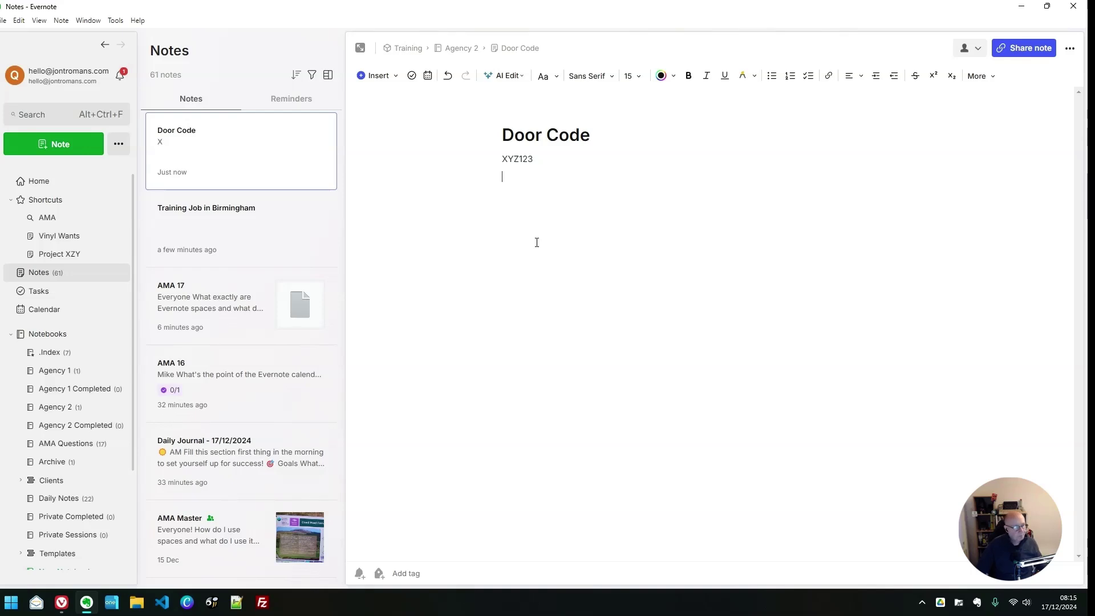
{"action": "scroll", "coordinate": [85, 456], "scroll_direction": "down", "scroll_amount": 3}
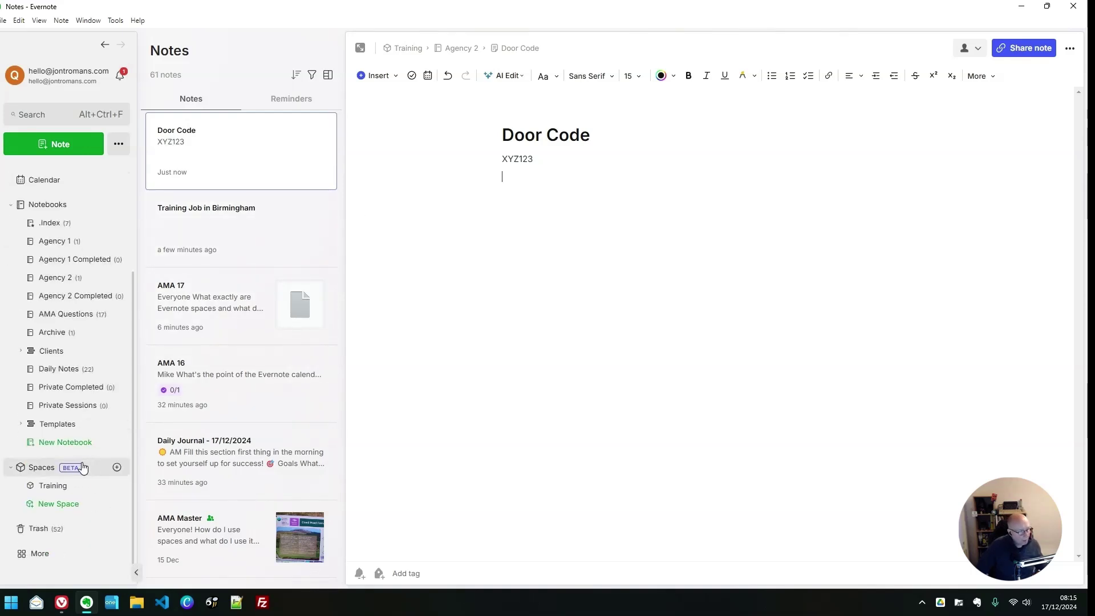
Open the Training space overview and expand Agency 1 and Agency 2 to reveal their notes
{"action": "left_click", "coordinate": [50, 485]}
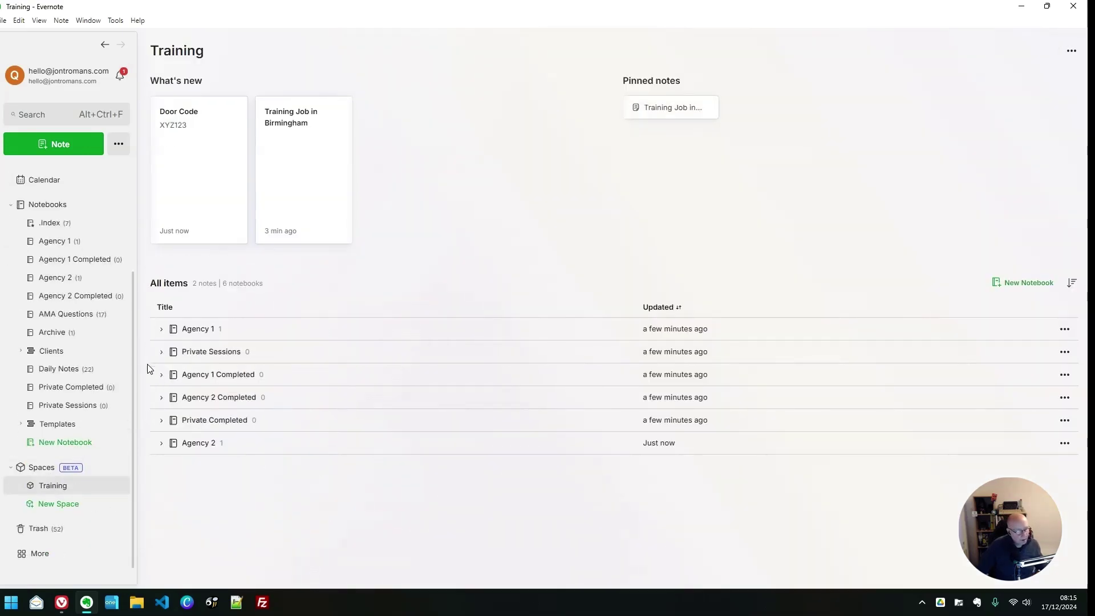
{"action": "left_click", "coordinate": [161, 329]}
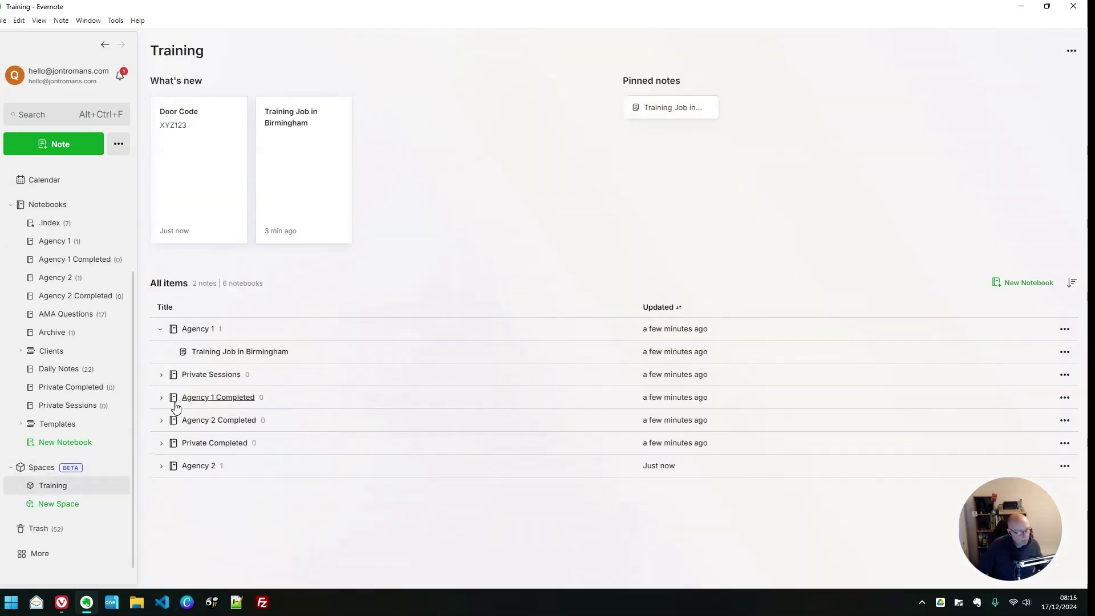
{"action": "left_click", "coordinate": [161, 466]}
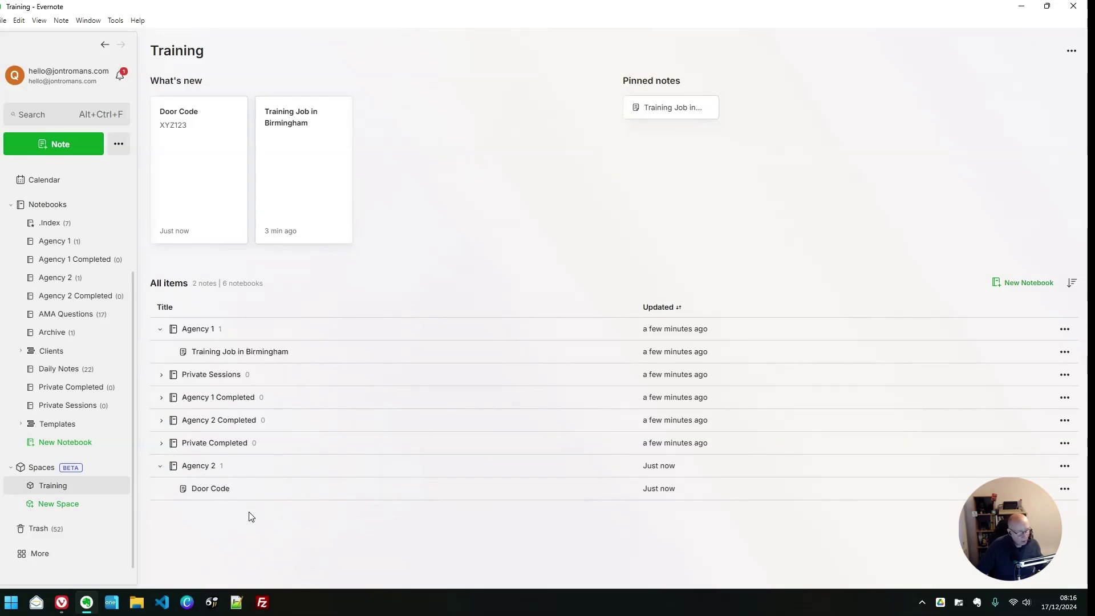
Add the Door Code note from Agency 2 to the space's Pinned notes
{"action": "left_click", "coordinate": [1067, 80]}
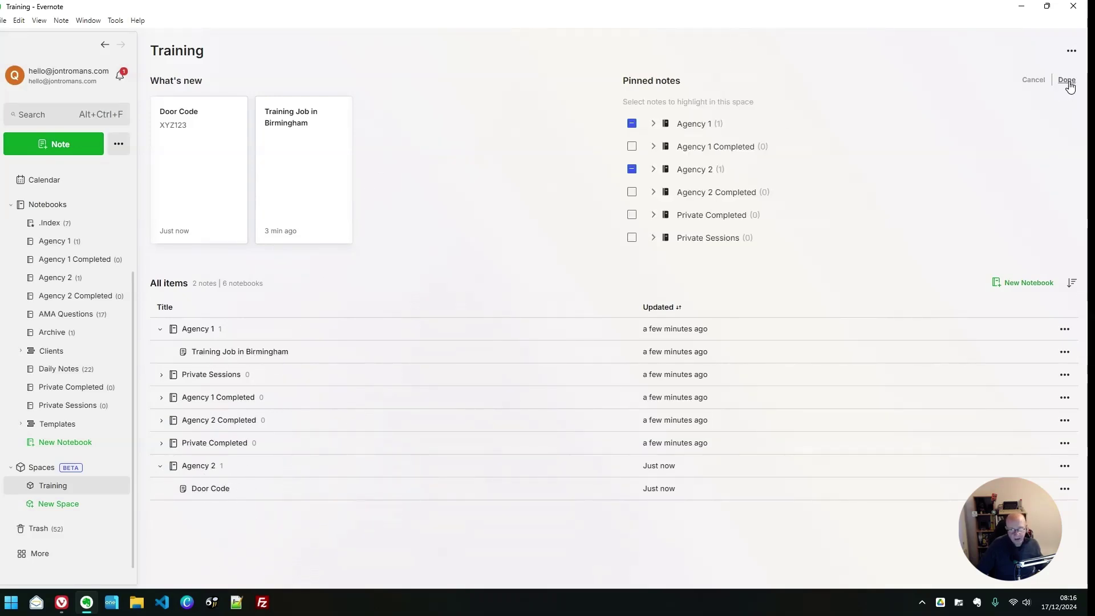
{"action": "left_click", "coordinate": [632, 169]}
{"action": "left_click", "coordinate": [665, 192]}
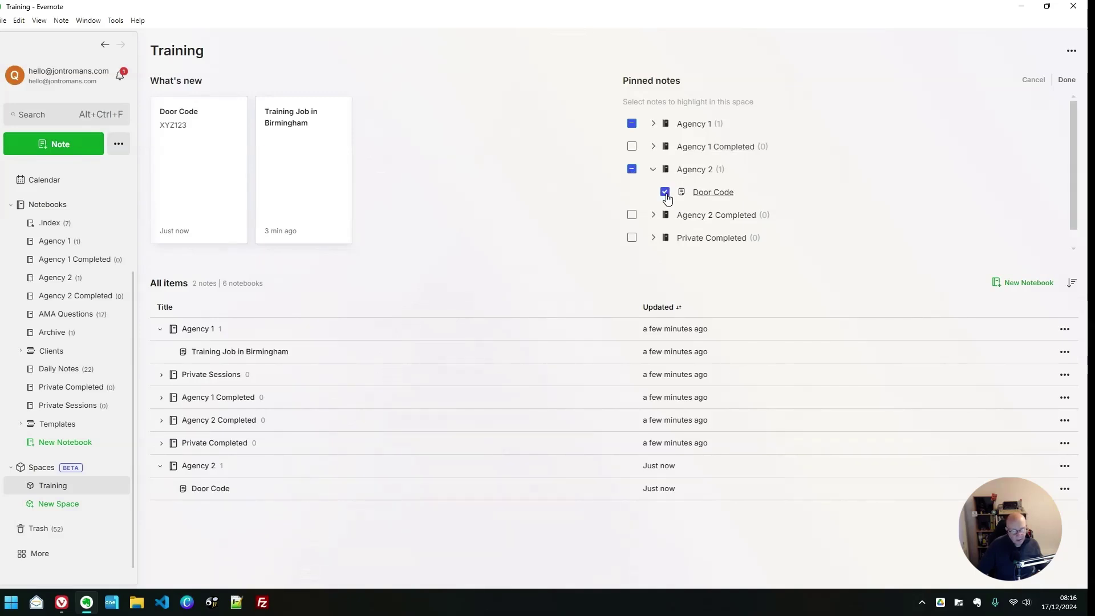
{"action": "left_click", "coordinate": [1065, 80]}
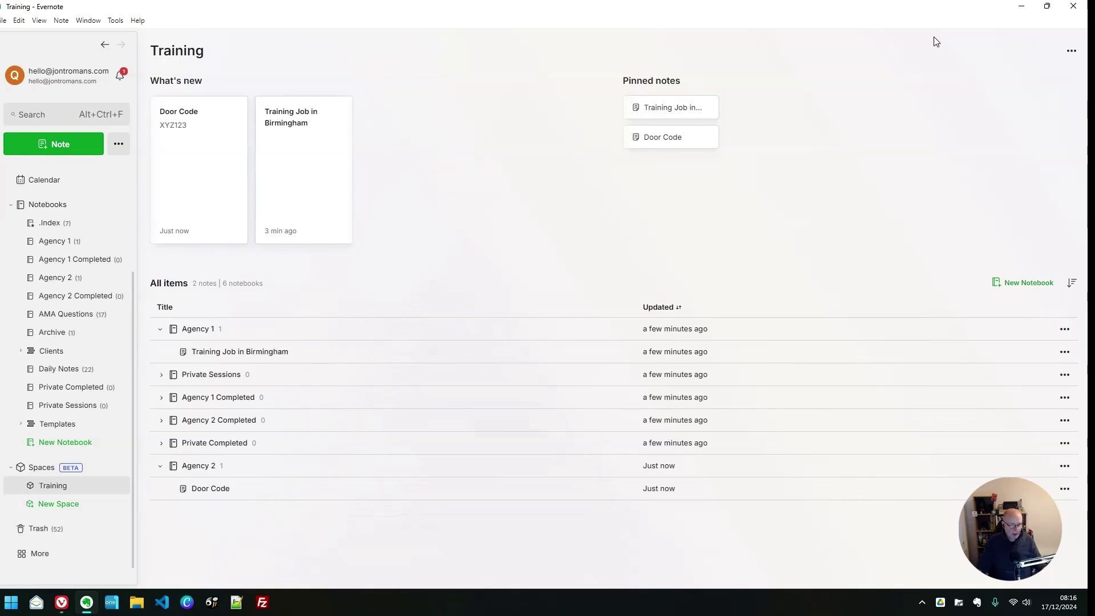
{"action": "left_click", "coordinate": [680, 139]}
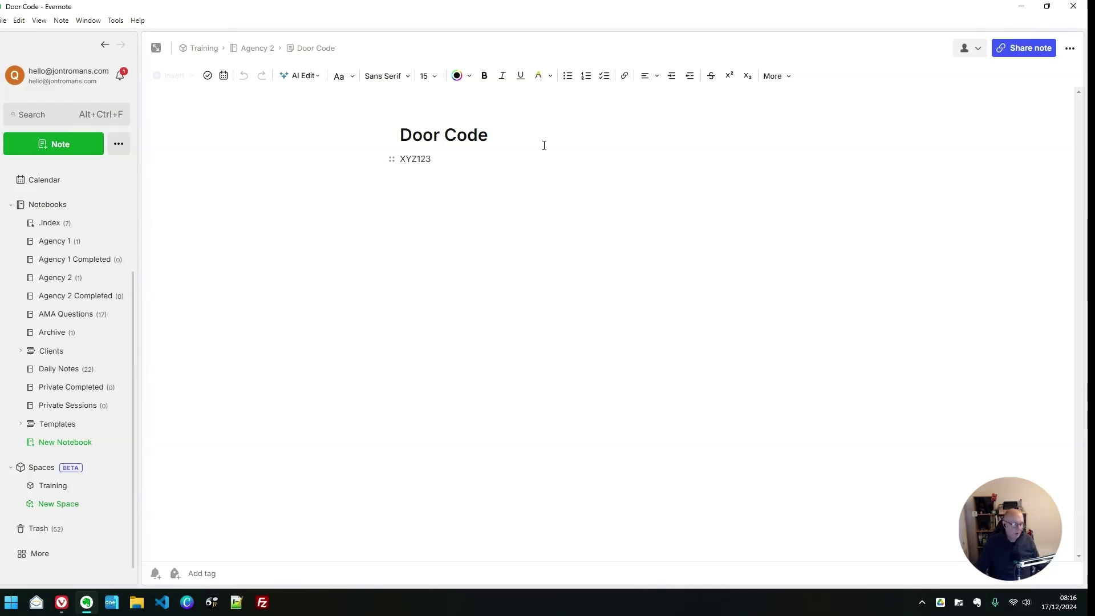
{"action": "left_click", "coordinate": [45, 485]}
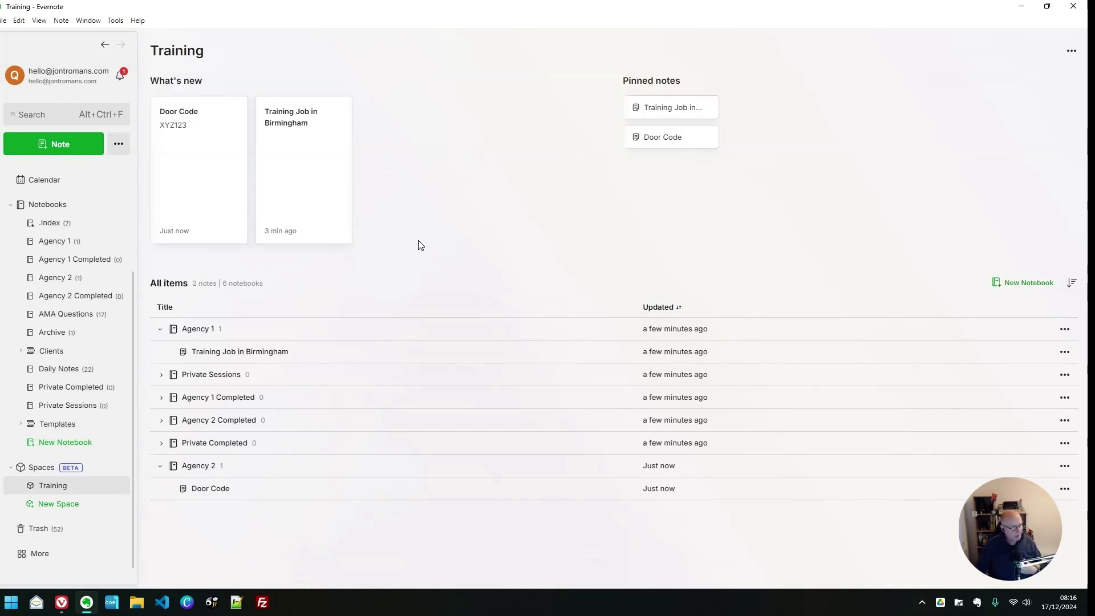
Add the Training space to Shortcuts and move it to the top, above AMA, Vinyl Wants and Project XZY
{"action": "left_click", "coordinate": [1073, 53]}
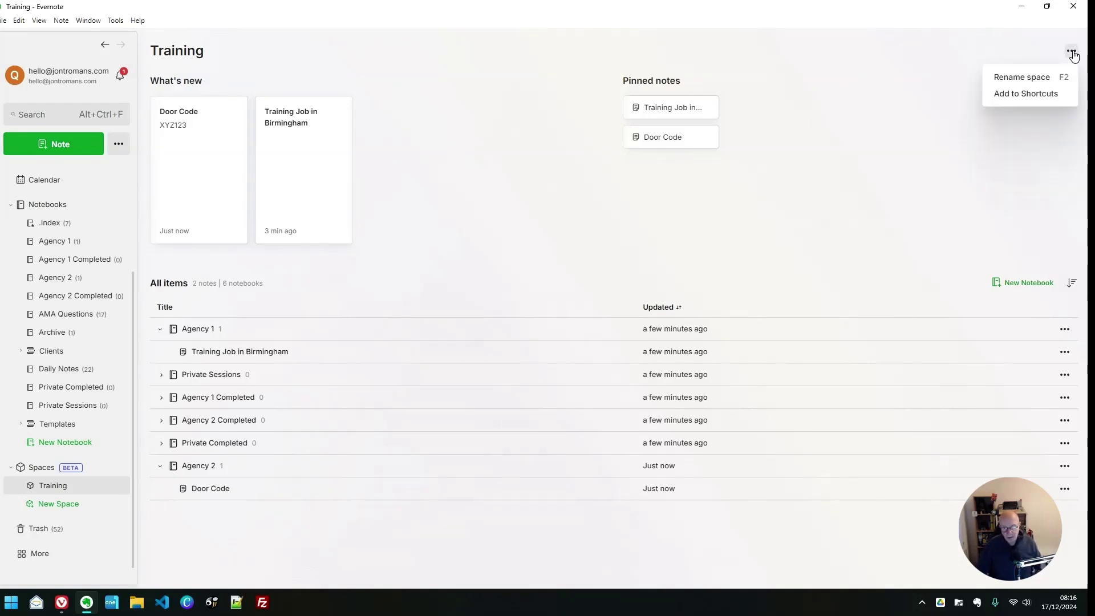
{"action": "left_click", "coordinate": [1031, 97]}
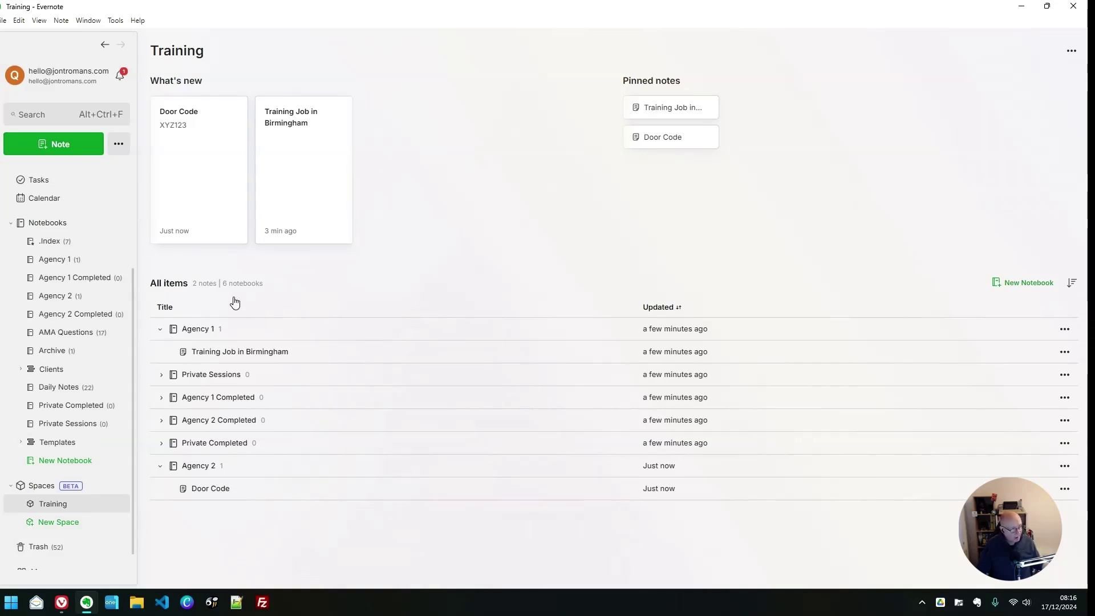
{"action": "scroll", "coordinate": [92, 280], "scroll_direction": "up", "scroll_amount": 3}
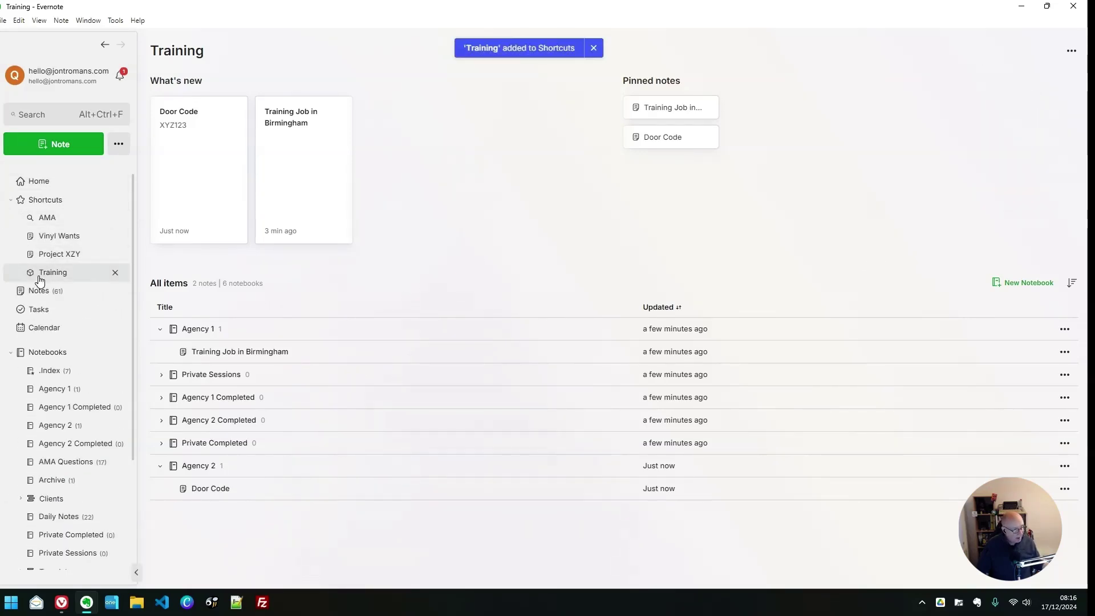
{"action": "left_click_drag", "start_coordinate": [70, 273], "coordinate": [62, 212]}
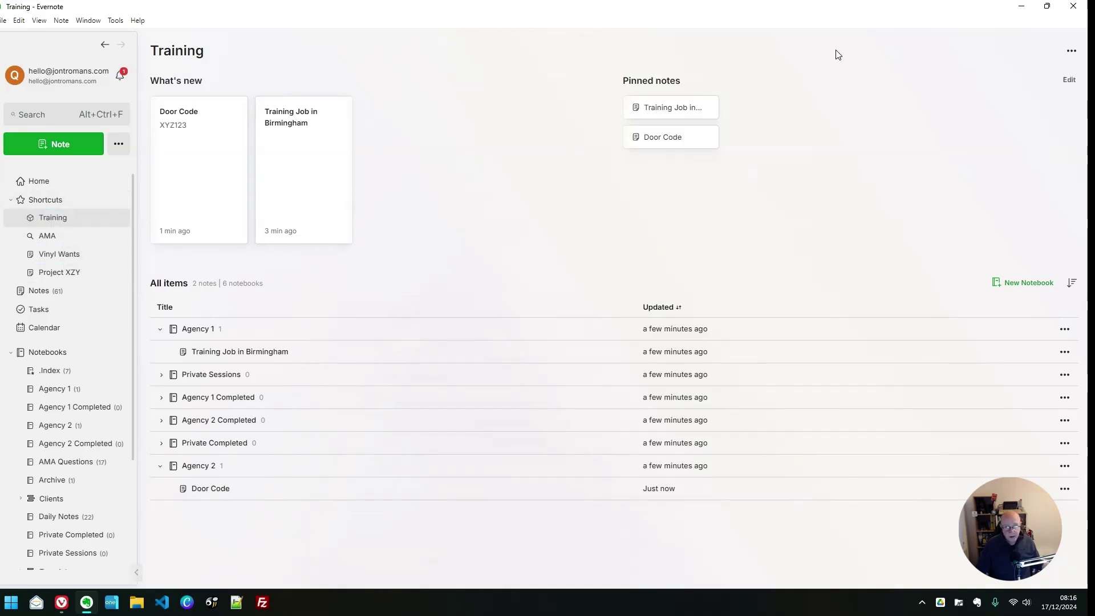
{"action": "left_click", "coordinate": [1067, 52]}
{"action": "left_click", "coordinate": [956, 46]}
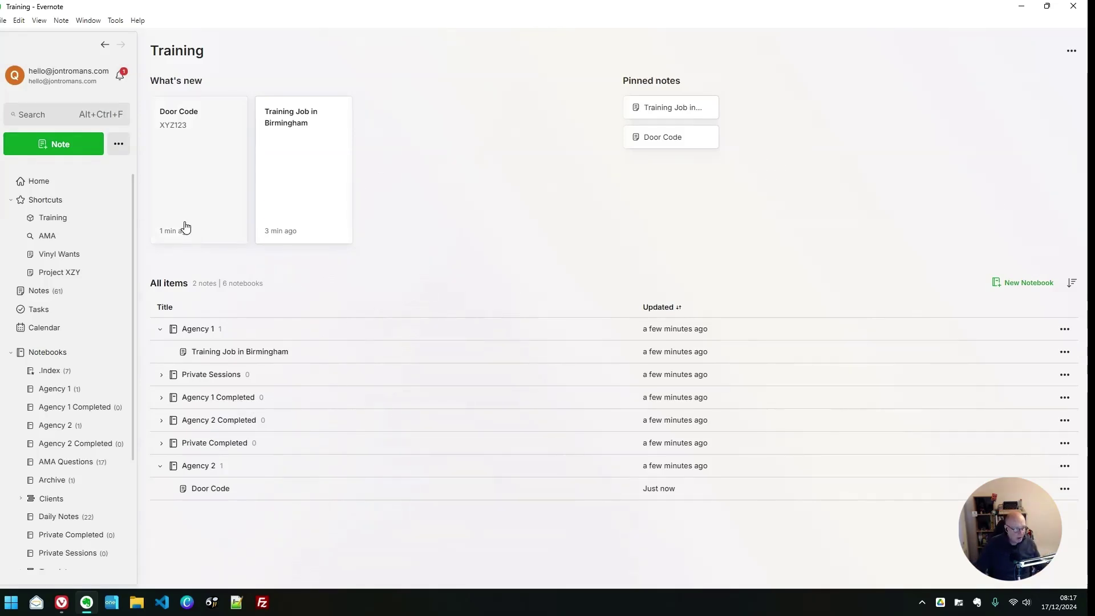
Check the Training search scope, then show all 13 notebooks with six marked as Training
{"action": "left_click", "coordinate": [57, 117]}
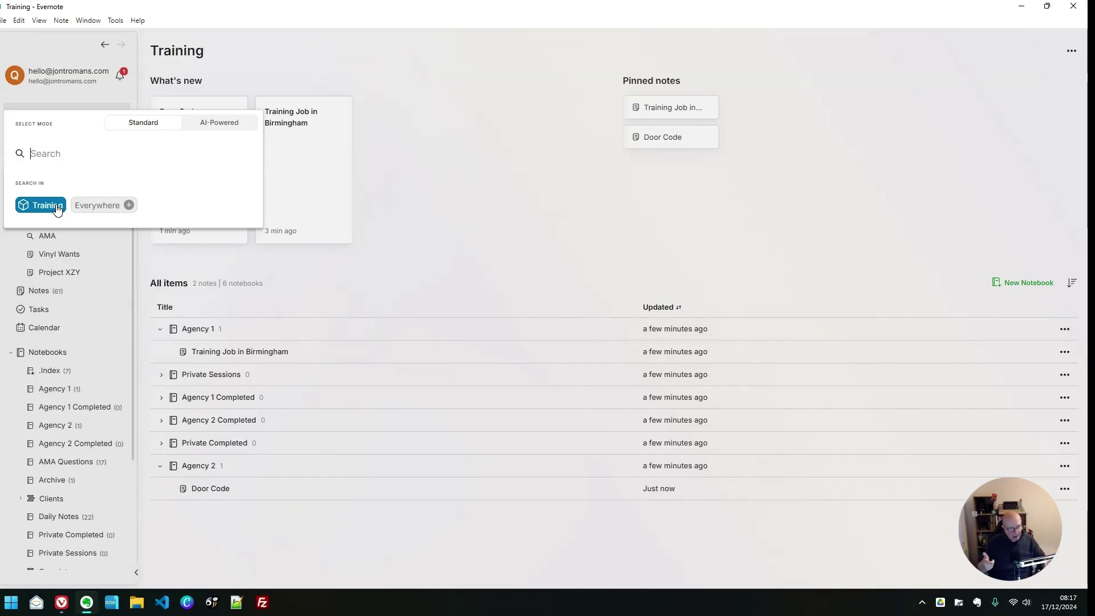
{"action": "left_click", "coordinate": [403, 237]}
{"action": "left_click", "coordinate": [21, 357]}
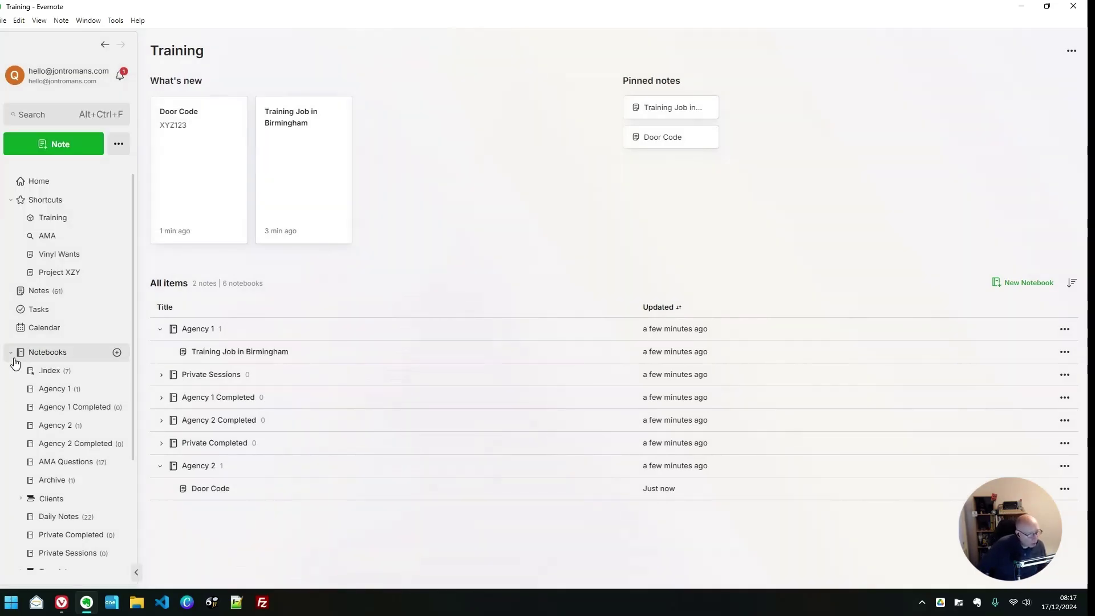
{"action": "left_click", "coordinate": [11, 354]}
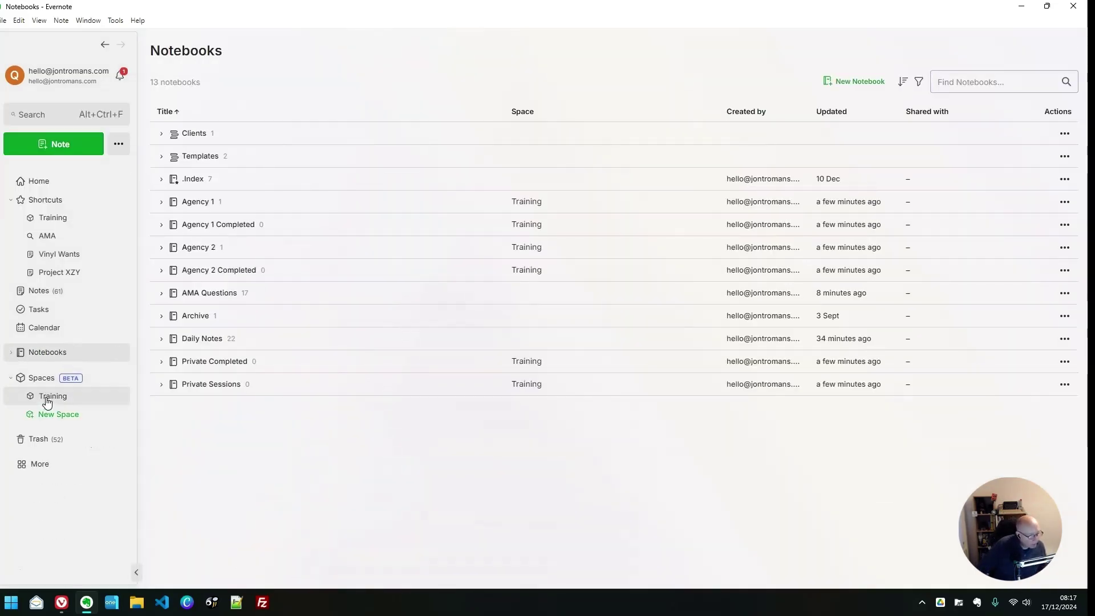
Filter all notes by Located in: Training, then clear that filter
{"action": "left_click", "coordinate": [39, 291]}
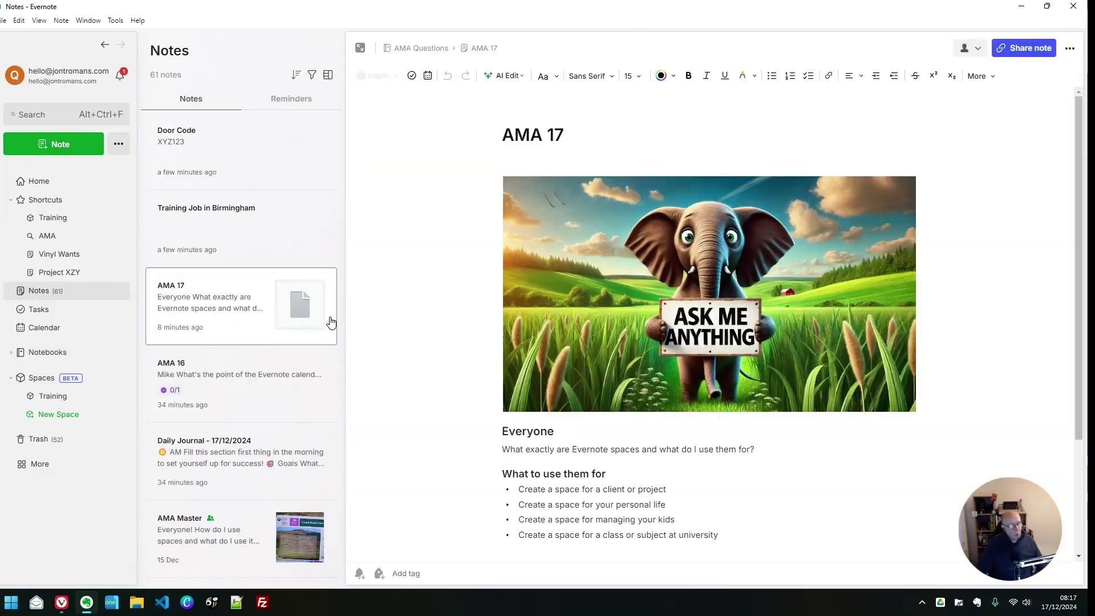
{"action": "left_click", "coordinate": [312, 77]}
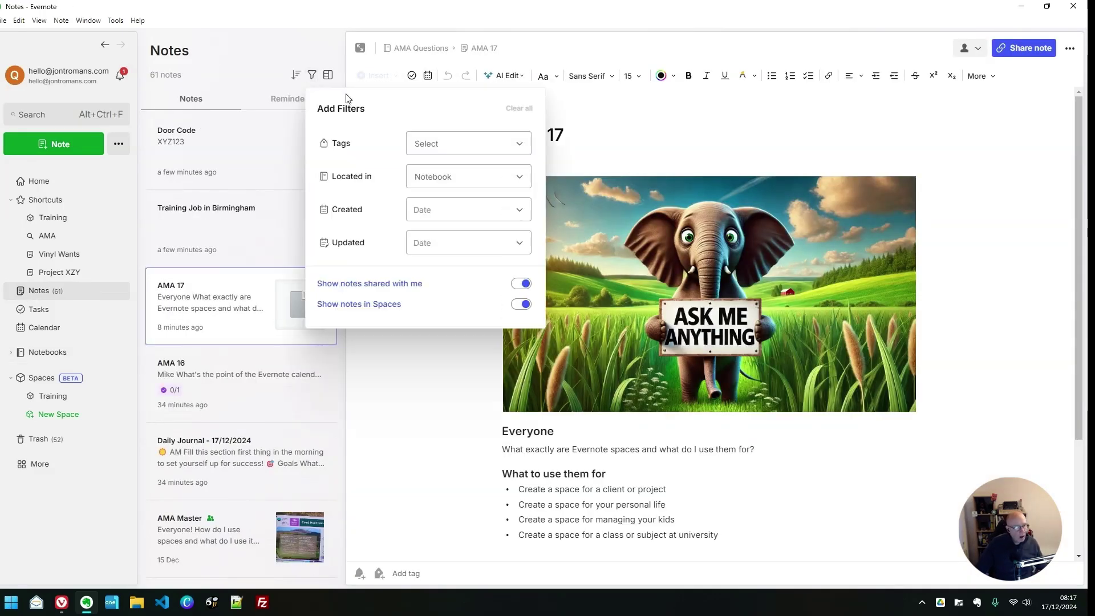
{"action": "left_click", "coordinate": [436, 178]}
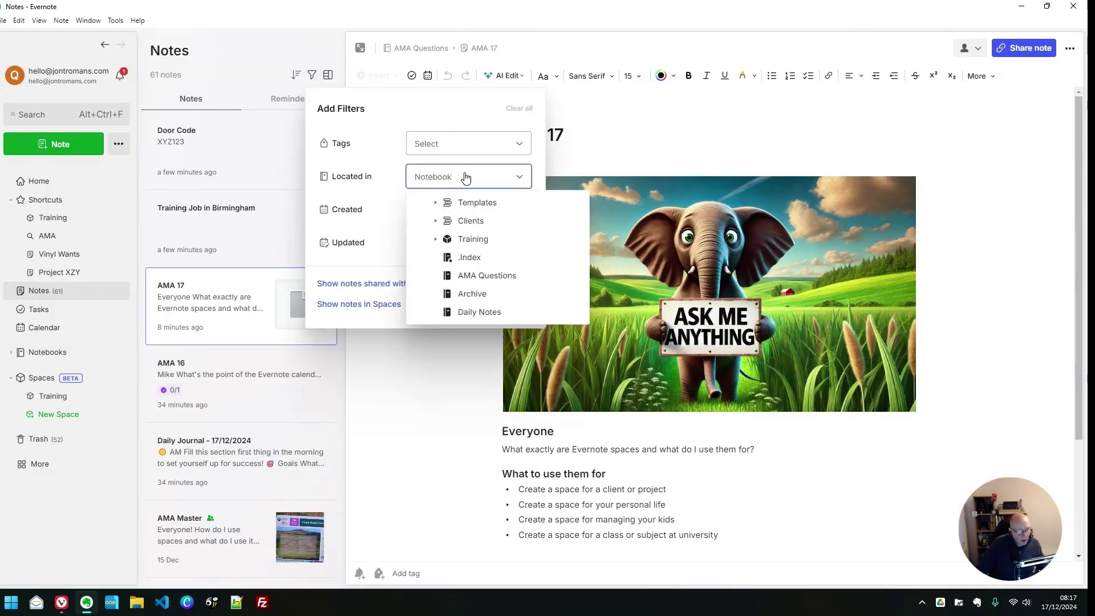
{"action": "left_click", "coordinate": [473, 239]}
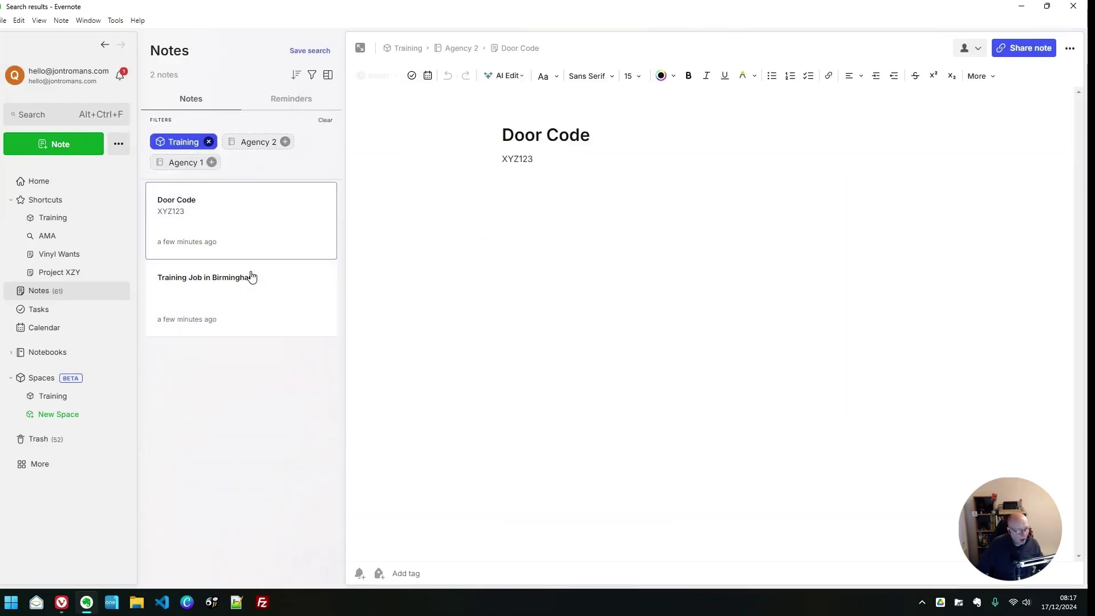
{"action": "left_click", "coordinate": [209, 141]}
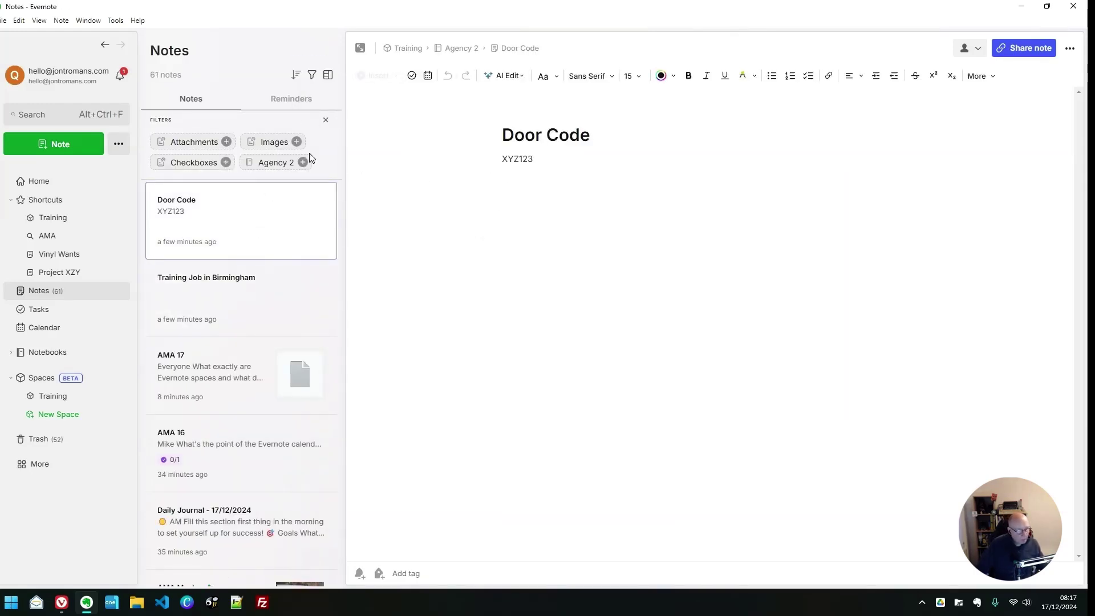
Turn off Show notes in Spaces and return to the Training space overview
{"action": "left_click", "coordinate": [312, 74]}
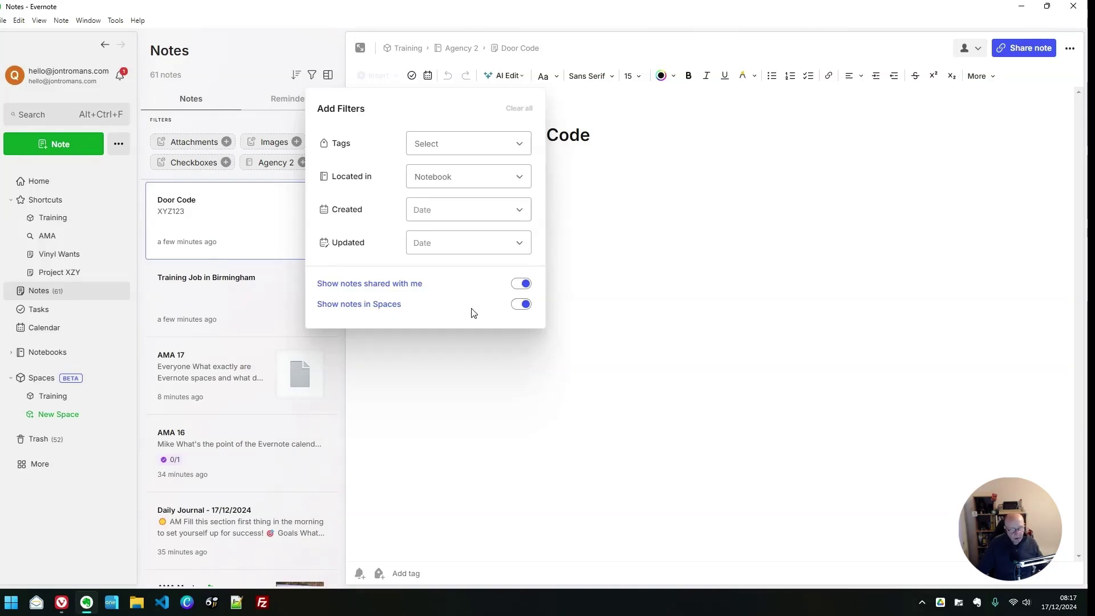
{"action": "left_click", "coordinate": [521, 304]}
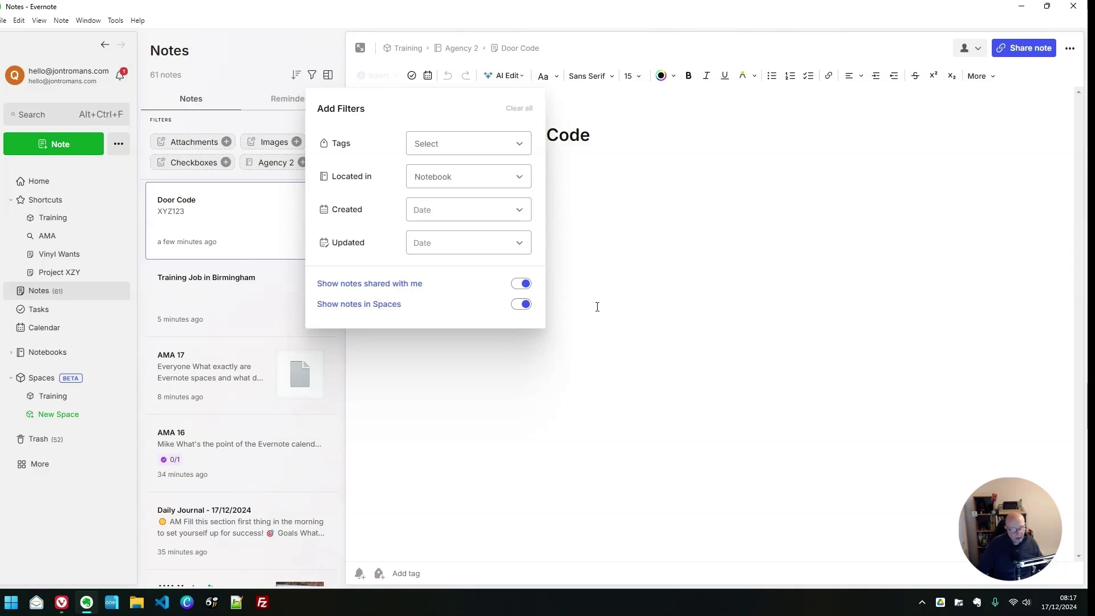
{"action": "left_click", "coordinate": [608, 296]}
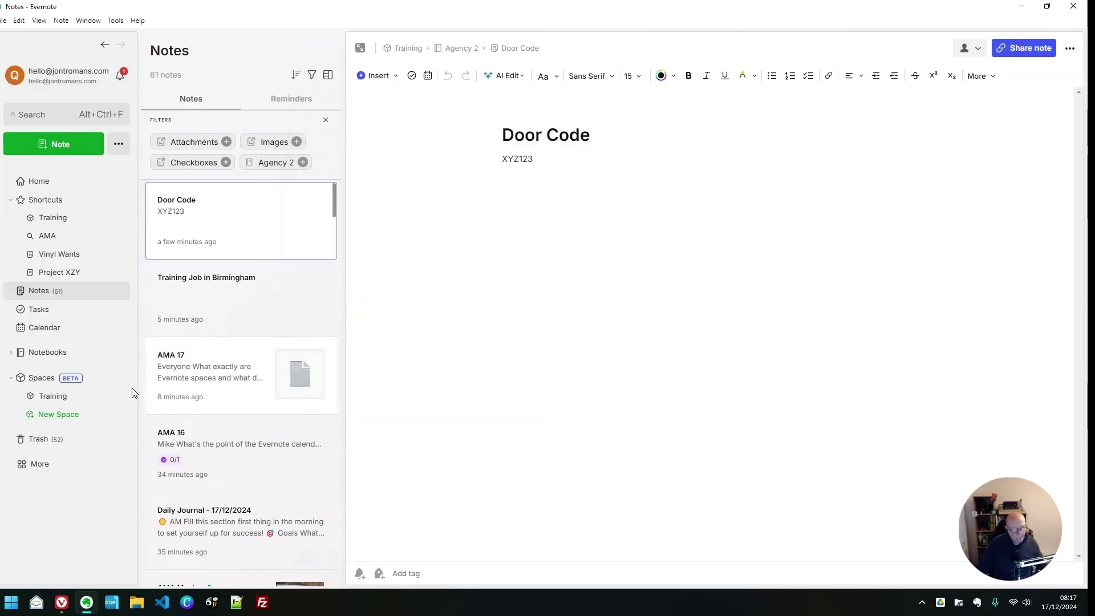
{"action": "left_click", "coordinate": [53, 396]}
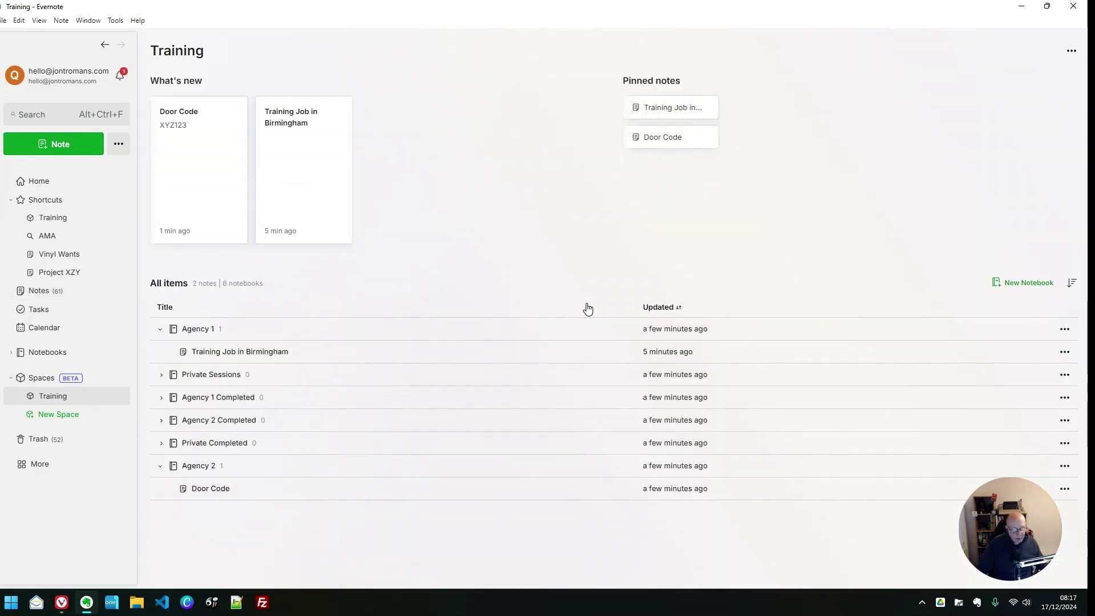